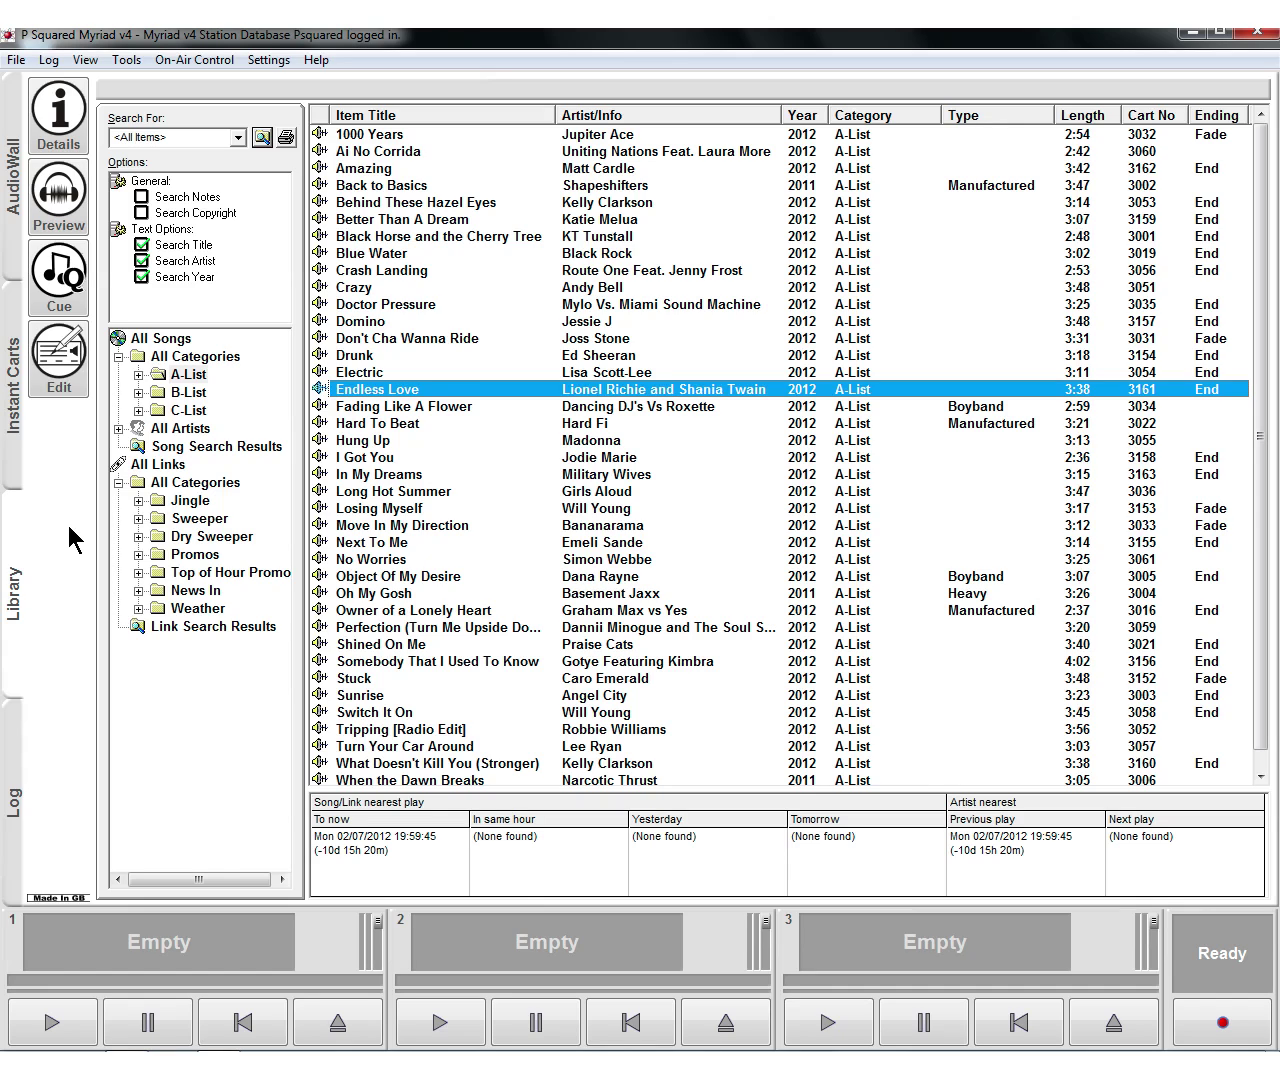
# - Switch repeatedly between the A-List, B-List and C-List song categories
pyautogui.click(189, 393)
pyautogui.click(189, 410)
pyautogui.click(189, 392)
pyautogui.click(189, 374)
pyautogui.click(189, 392)
pyautogui.click(189, 410)
pyautogui.click(189, 374)
pyautogui.click(189, 392)
pyautogui.click(189, 410)
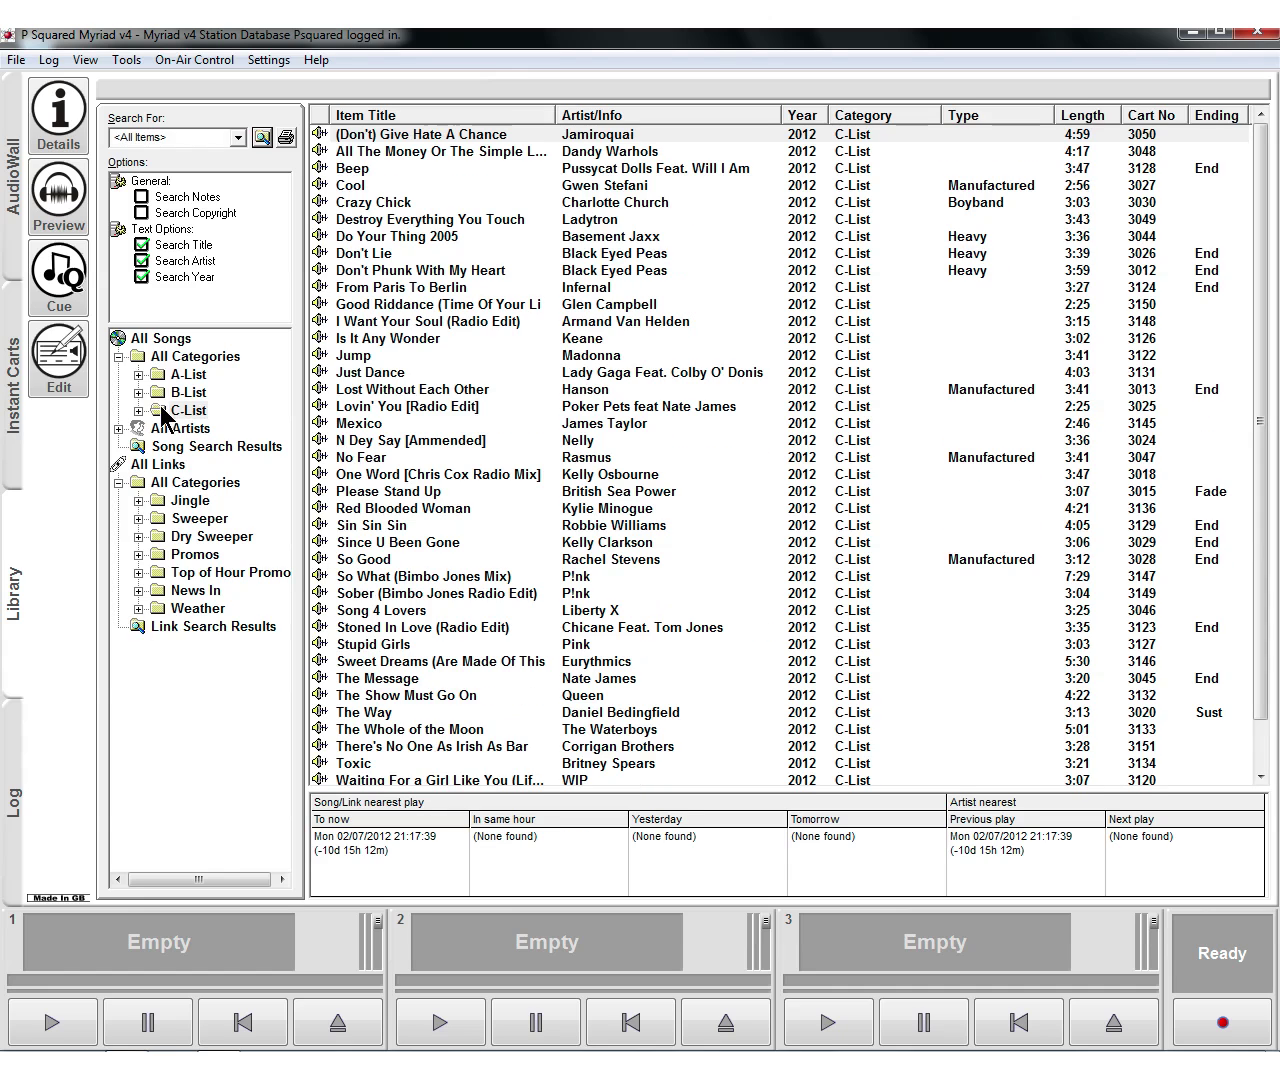
# - Expand C-List and filter to Boyband, Heavy, then Manufactured songs; collapse it and expand B-List
pyautogui.click(139, 410)
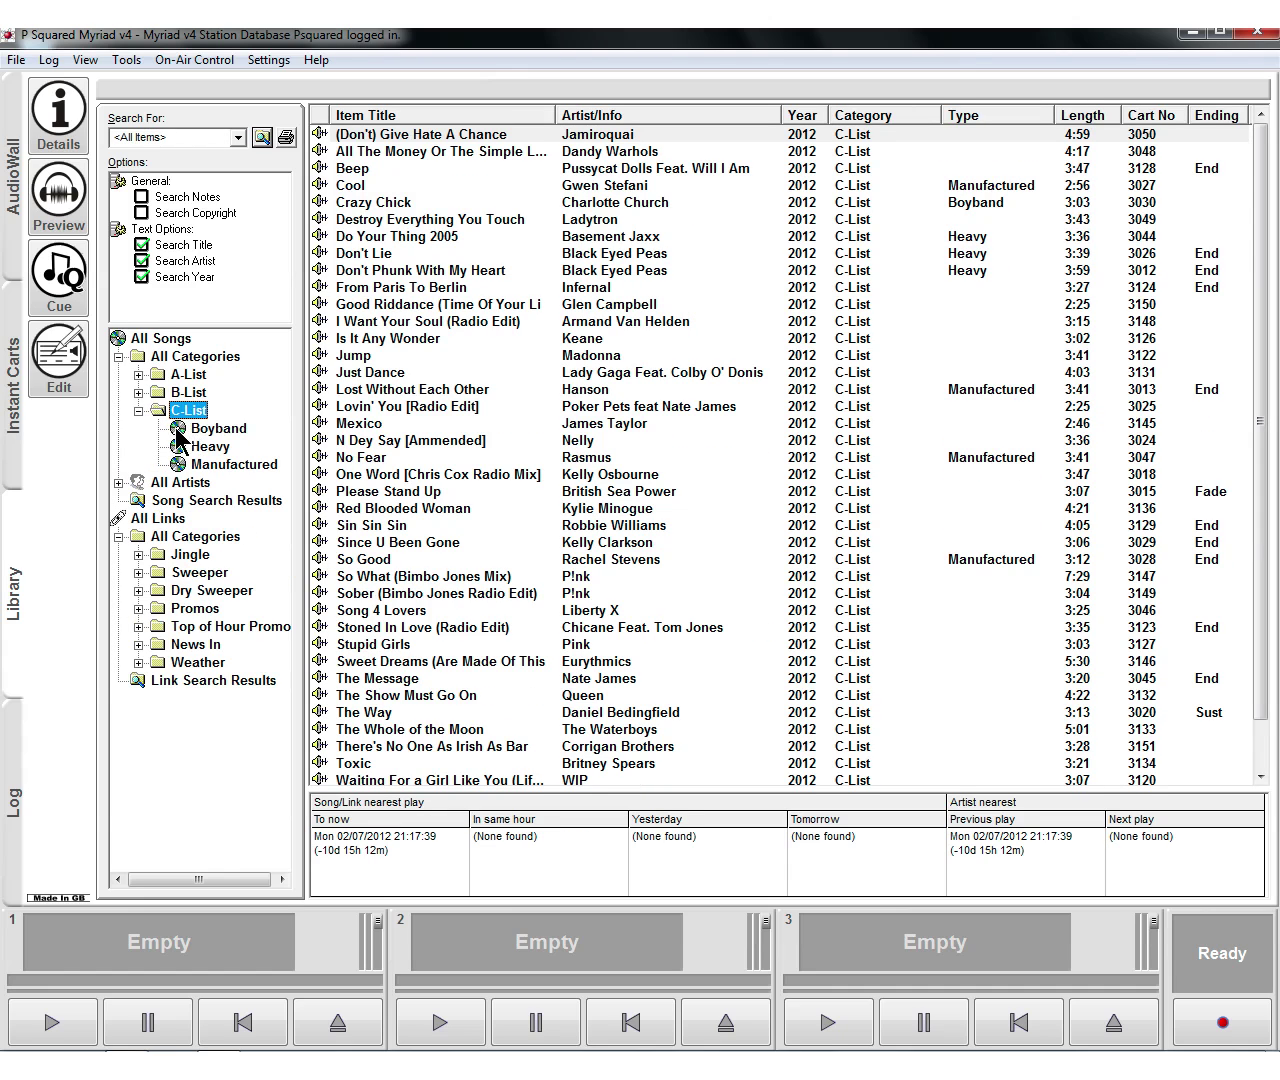
pyautogui.click(182, 429)
pyautogui.click(178, 449)
pyautogui.click(180, 464)
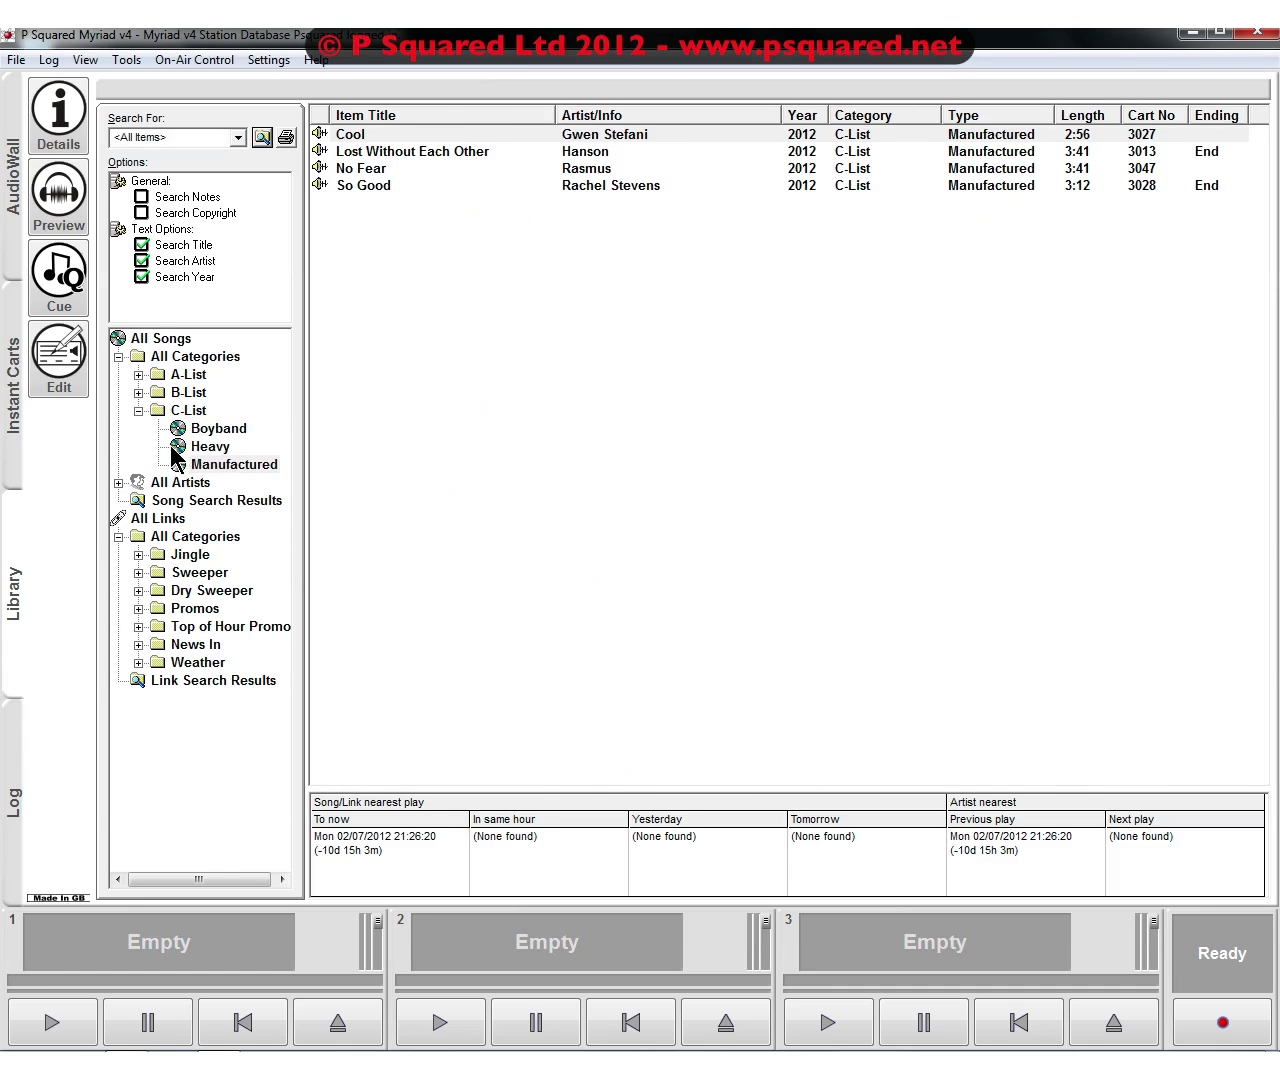
pyautogui.click(139, 410)
pyautogui.click(137, 393)
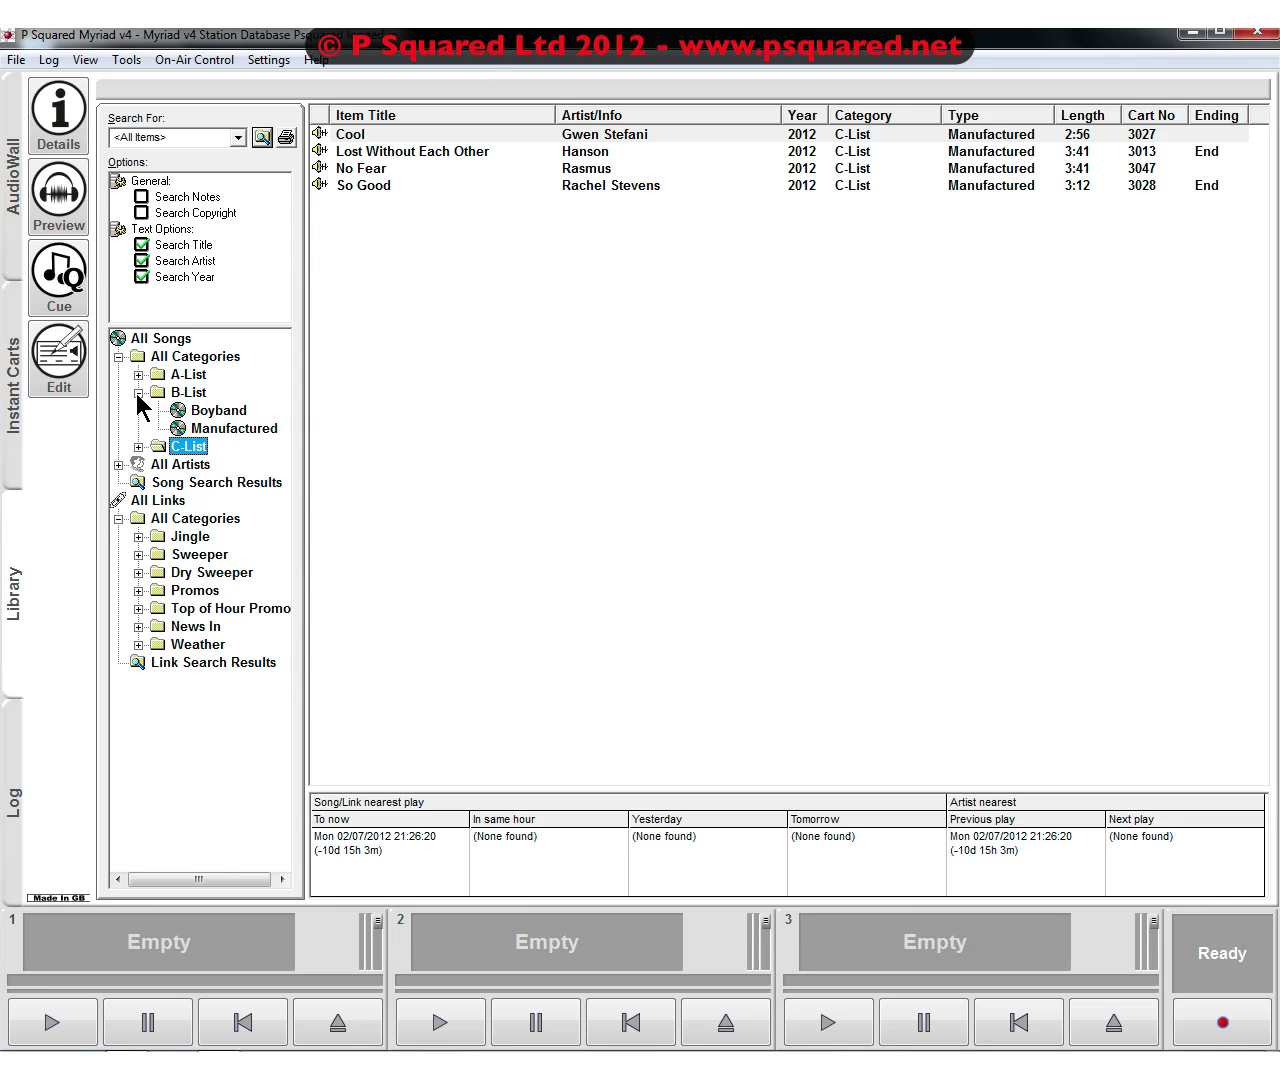
# - Collapse the A-List and B-List categories and expand the All Artists list
pyautogui.click(137, 374)
pyautogui.click(137, 374)
pyautogui.click(138, 392)
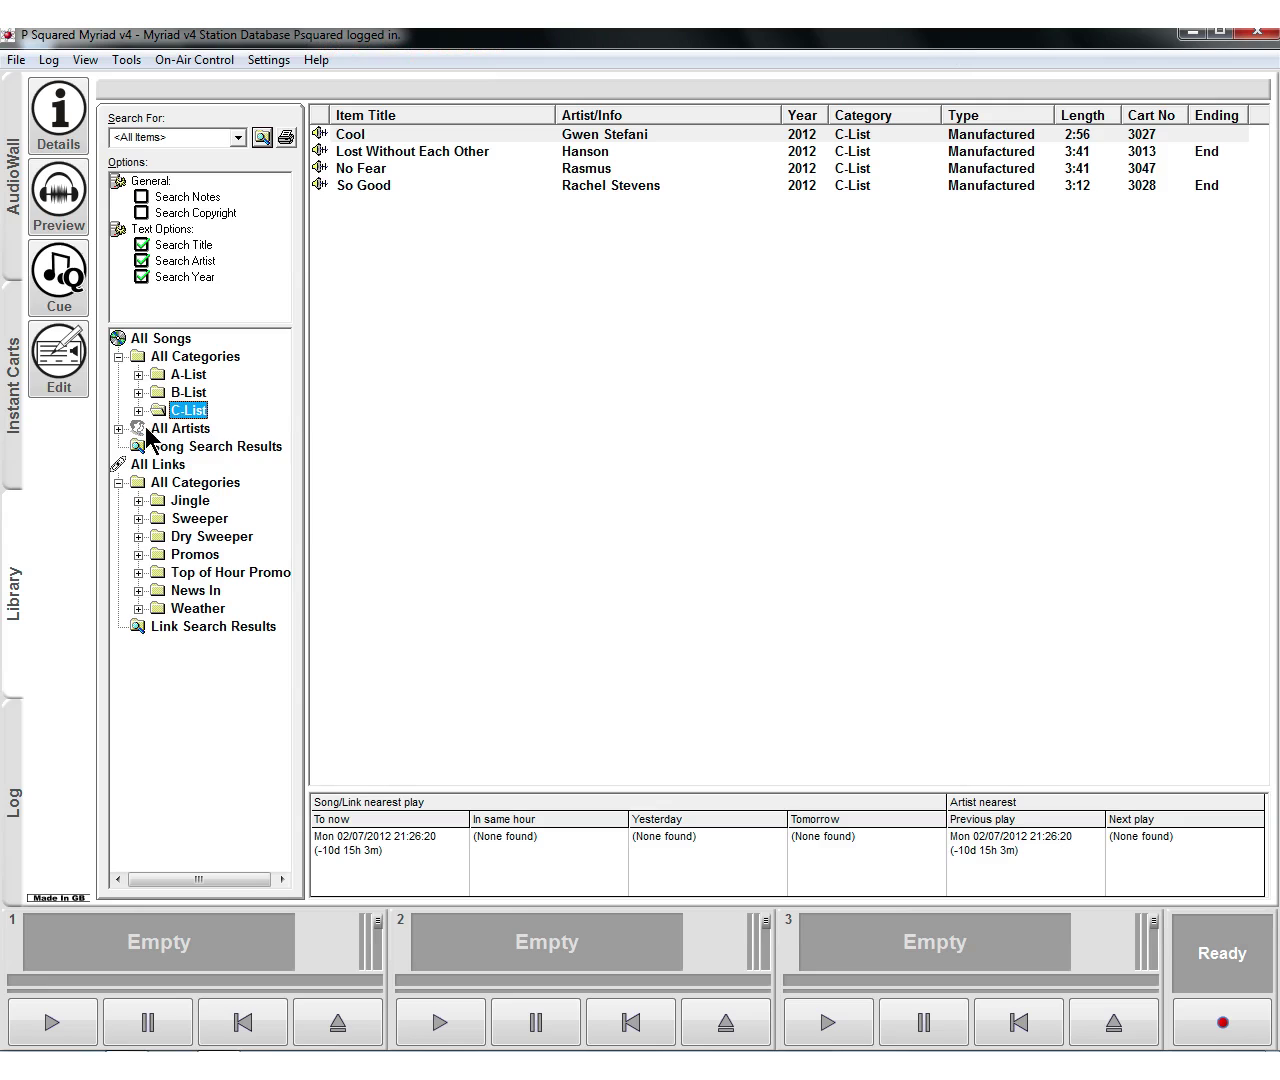
pyautogui.click(118, 428)
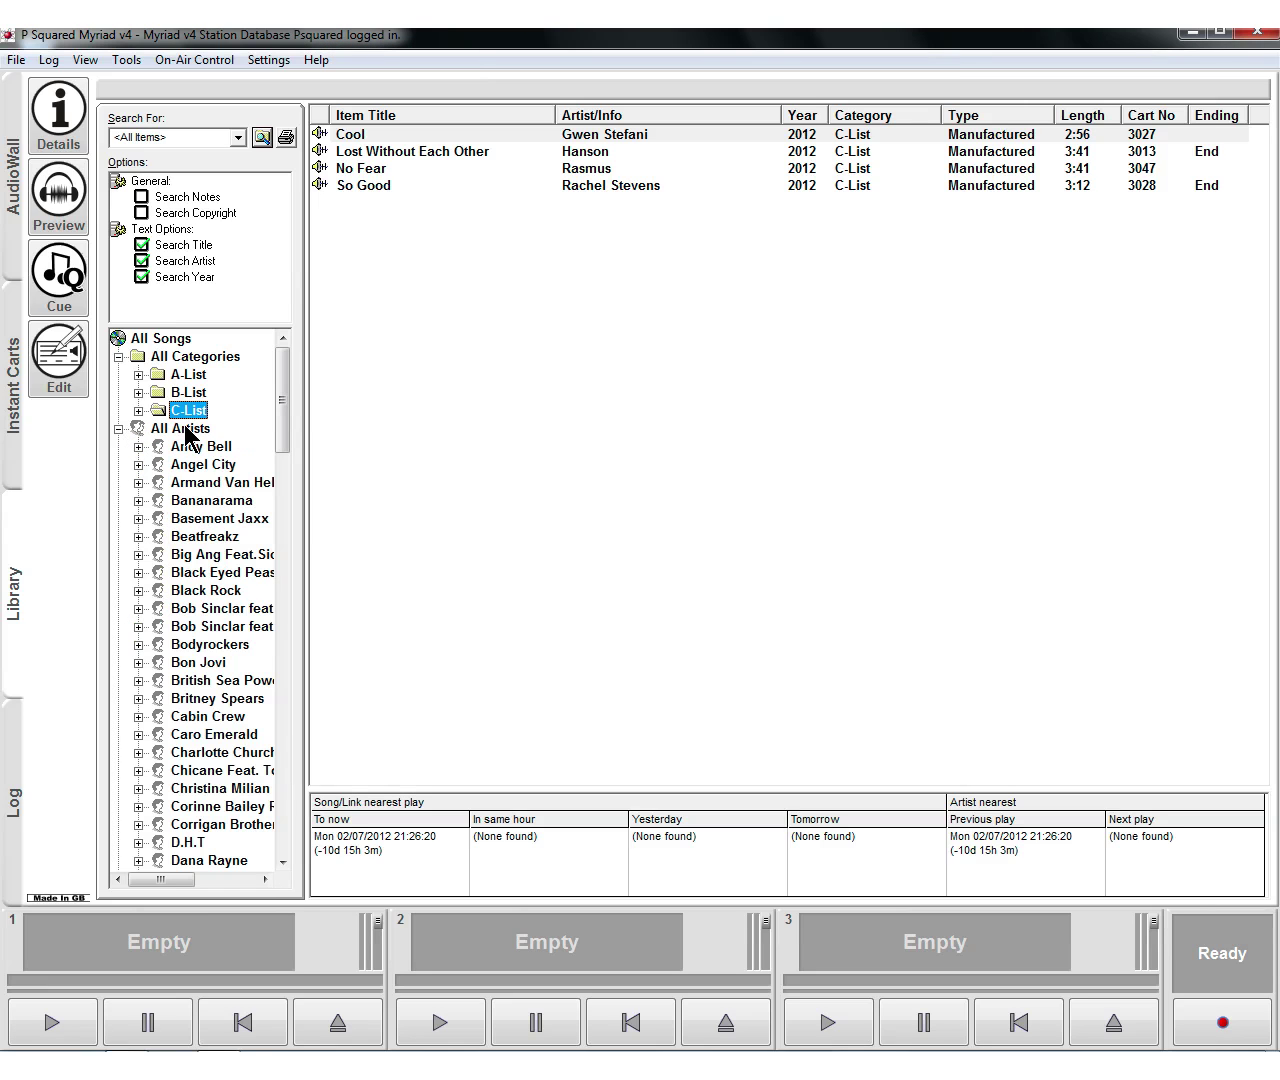
# - List songs by Bananarama, Beatfreakz, Black Rock, Bob Sinclar, Bon Jovi and Britney Spears
pyautogui.click(194, 500)
pyautogui.click(200, 537)
pyautogui.click(190, 592)
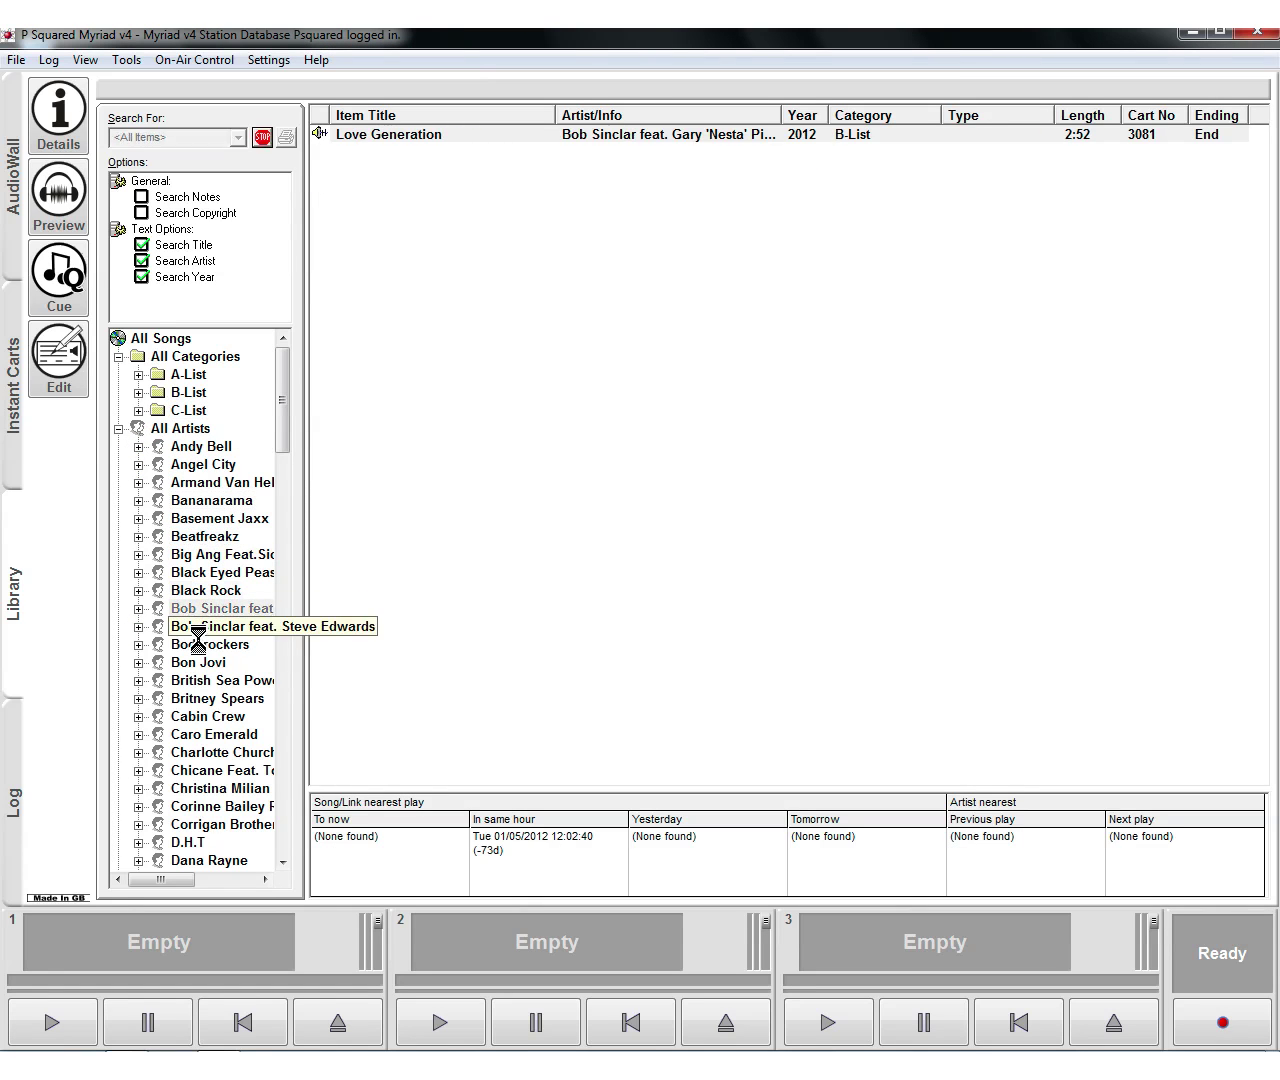
pyautogui.click(195, 609)
pyautogui.click(198, 663)
pyautogui.click(203, 699)
# - List songs by Cabin Crew through Corrigan Brothers, then collapse the artist list
pyautogui.click(205, 716)
pyautogui.click(206, 752)
pyautogui.click(206, 789)
pyautogui.click(206, 806)
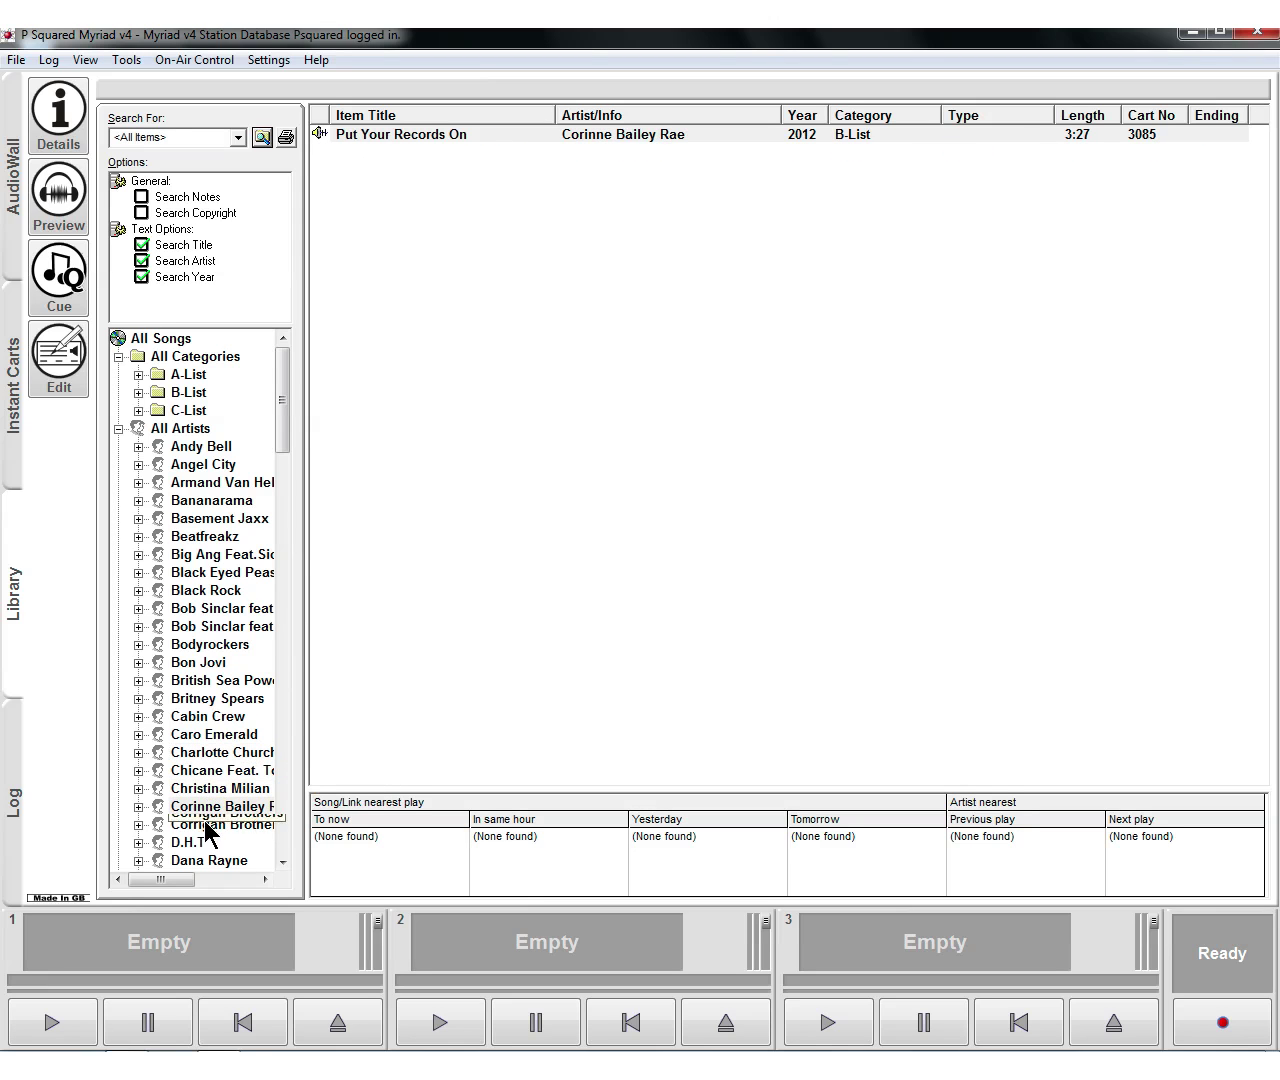
pyautogui.click(204, 822)
pyautogui.click(118, 428)
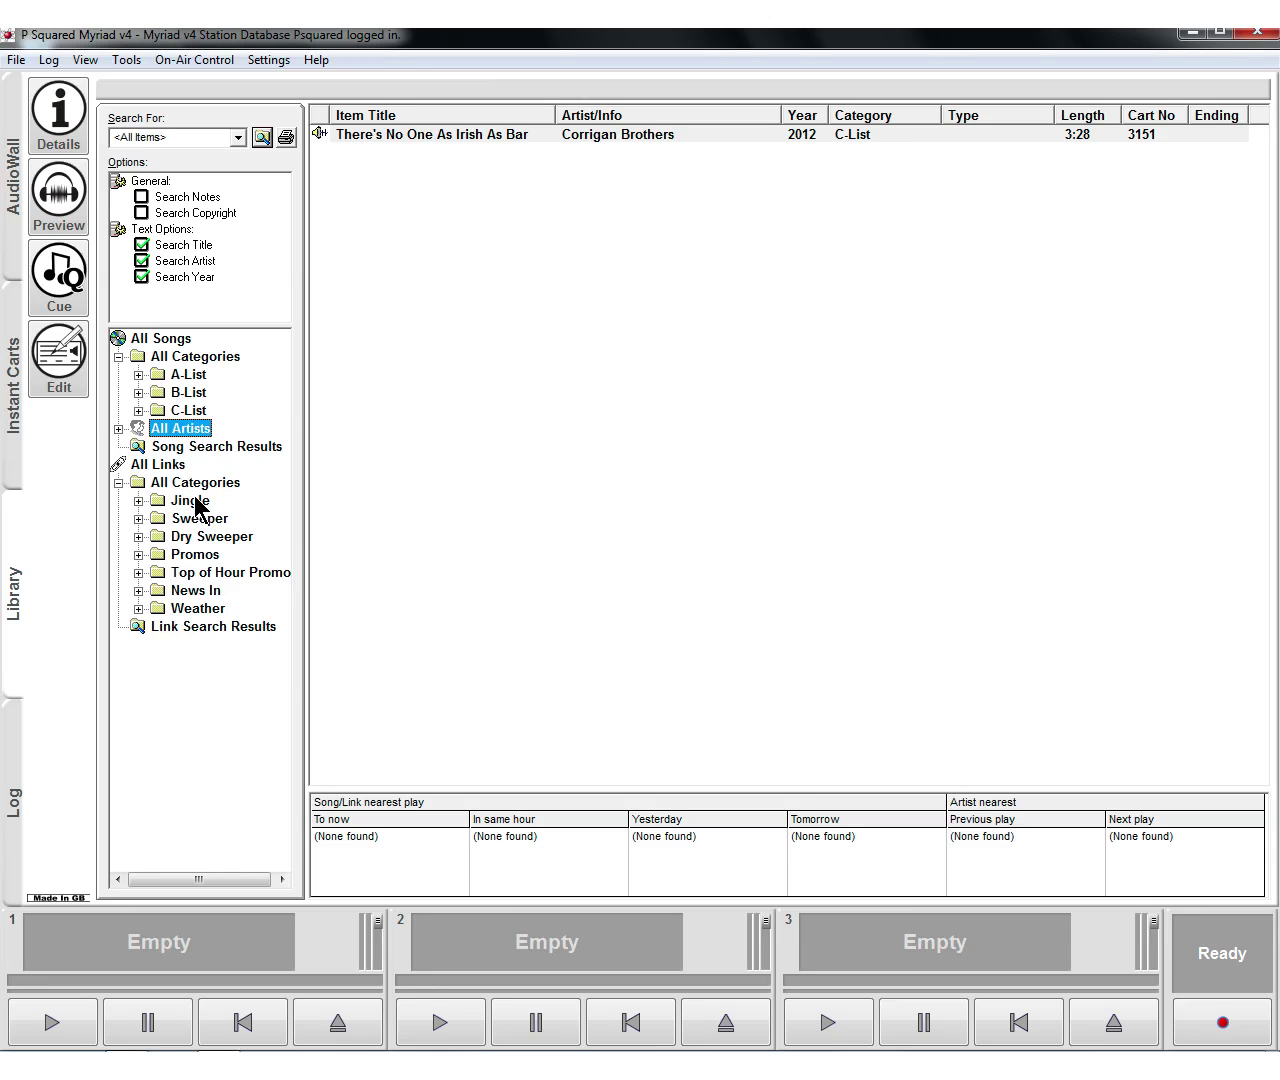
# - View the Jingle, Sweeper, Dry Sweeper, Promos, Top of Hour Promo, News In and Weather links
pyautogui.click(194, 498)
pyautogui.click(192, 516)
pyautogui.click(191, 538)
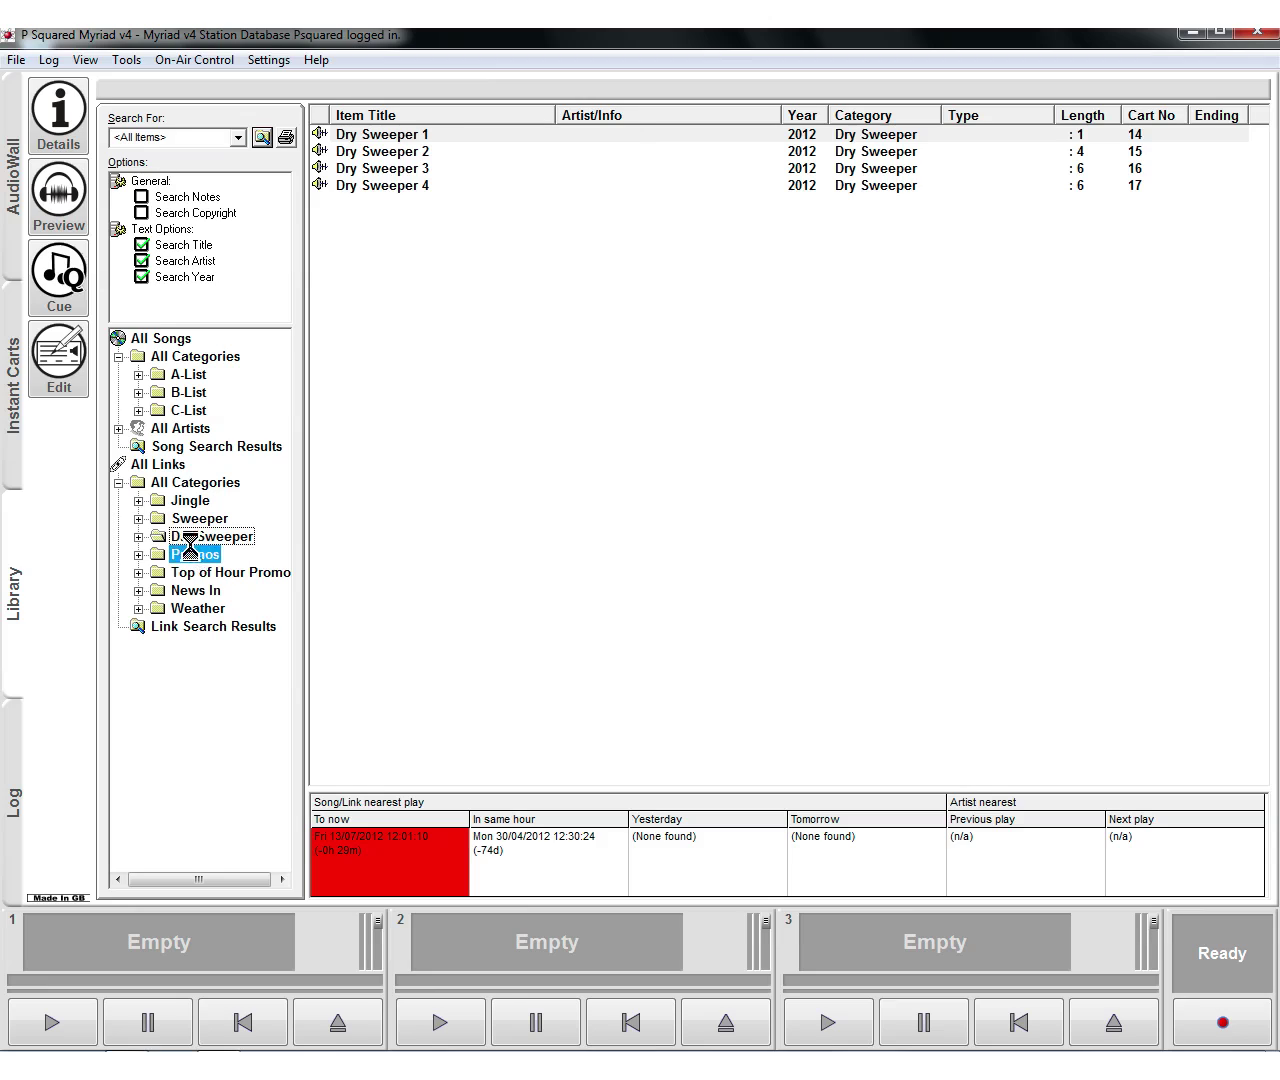
pyautogui.click(190, 550)
pyautogui.click(192, 576)
pyautogui.click(192, 593)
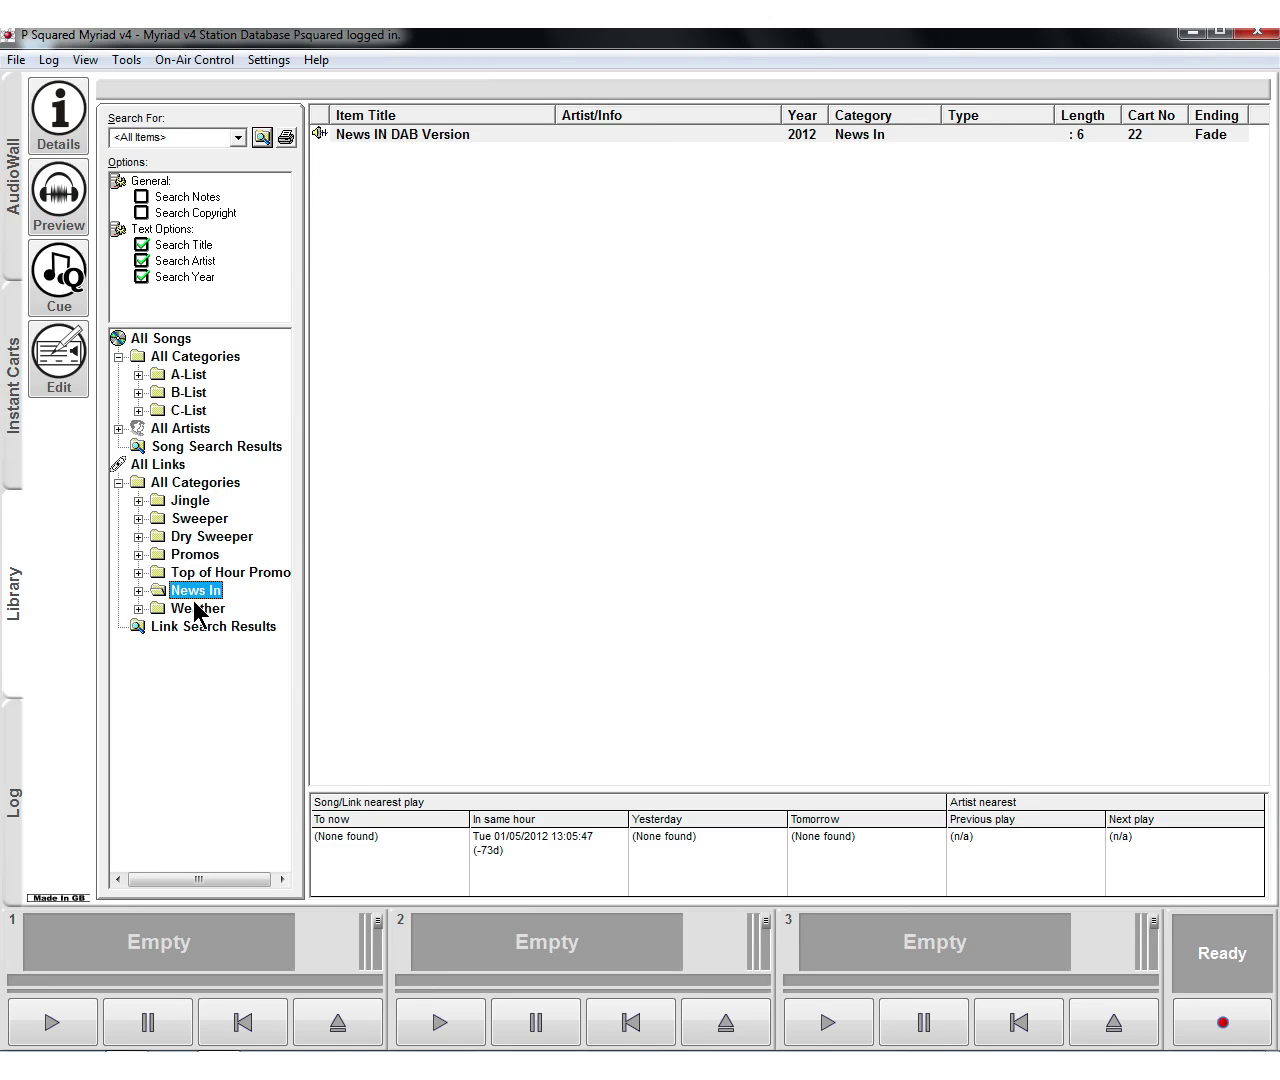
pyautogui.click(193, 608)
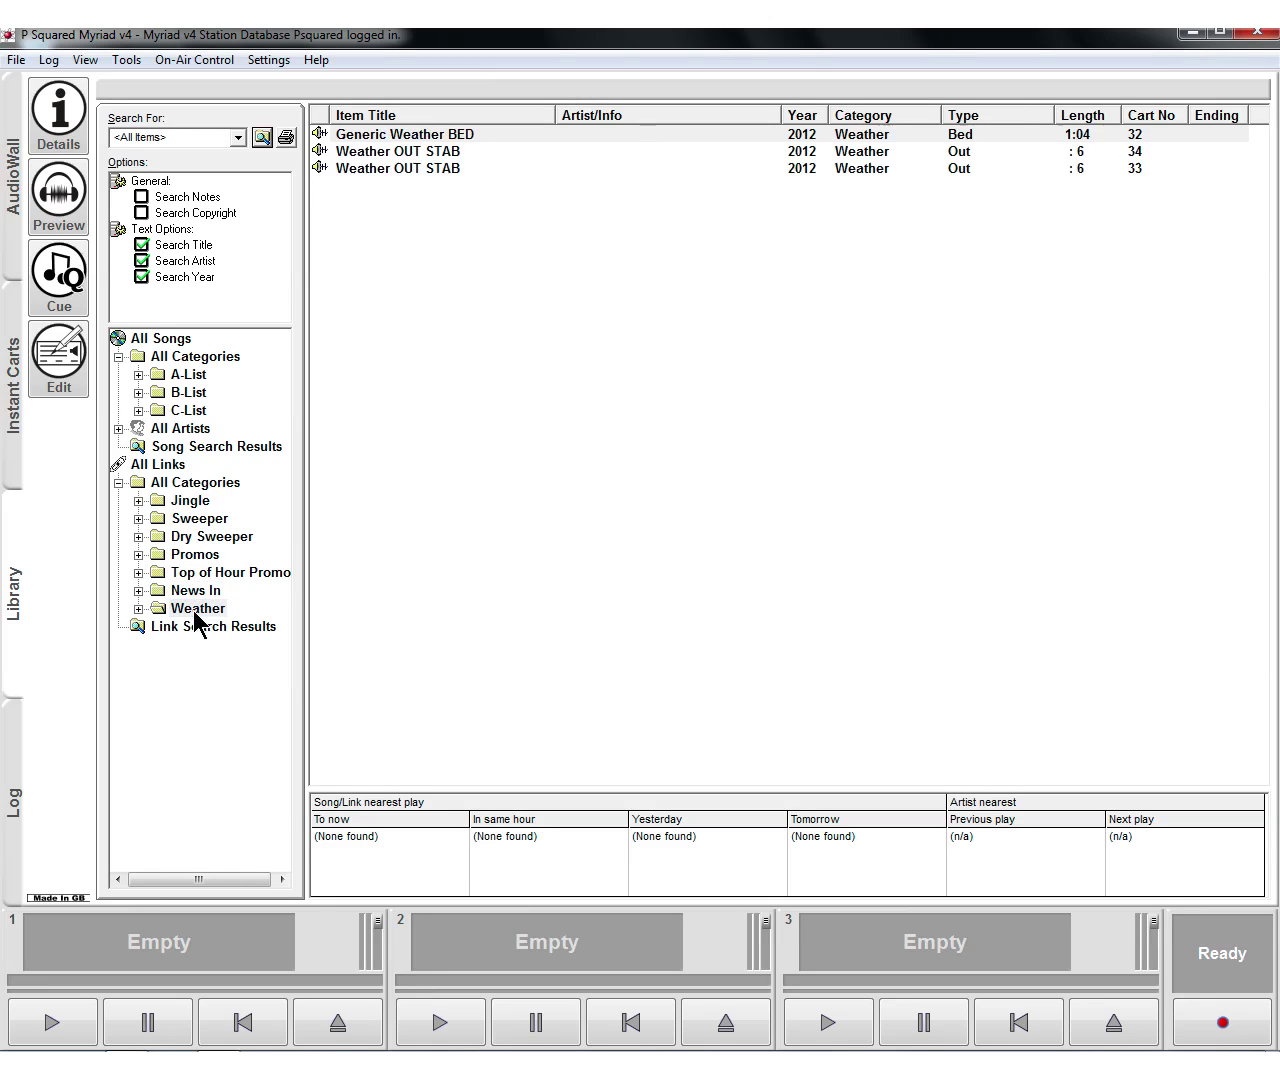
# - Compare Weather's Bed and Out items, collapse the link categories, and show A-List songs
pyautogui.click(139, 608)
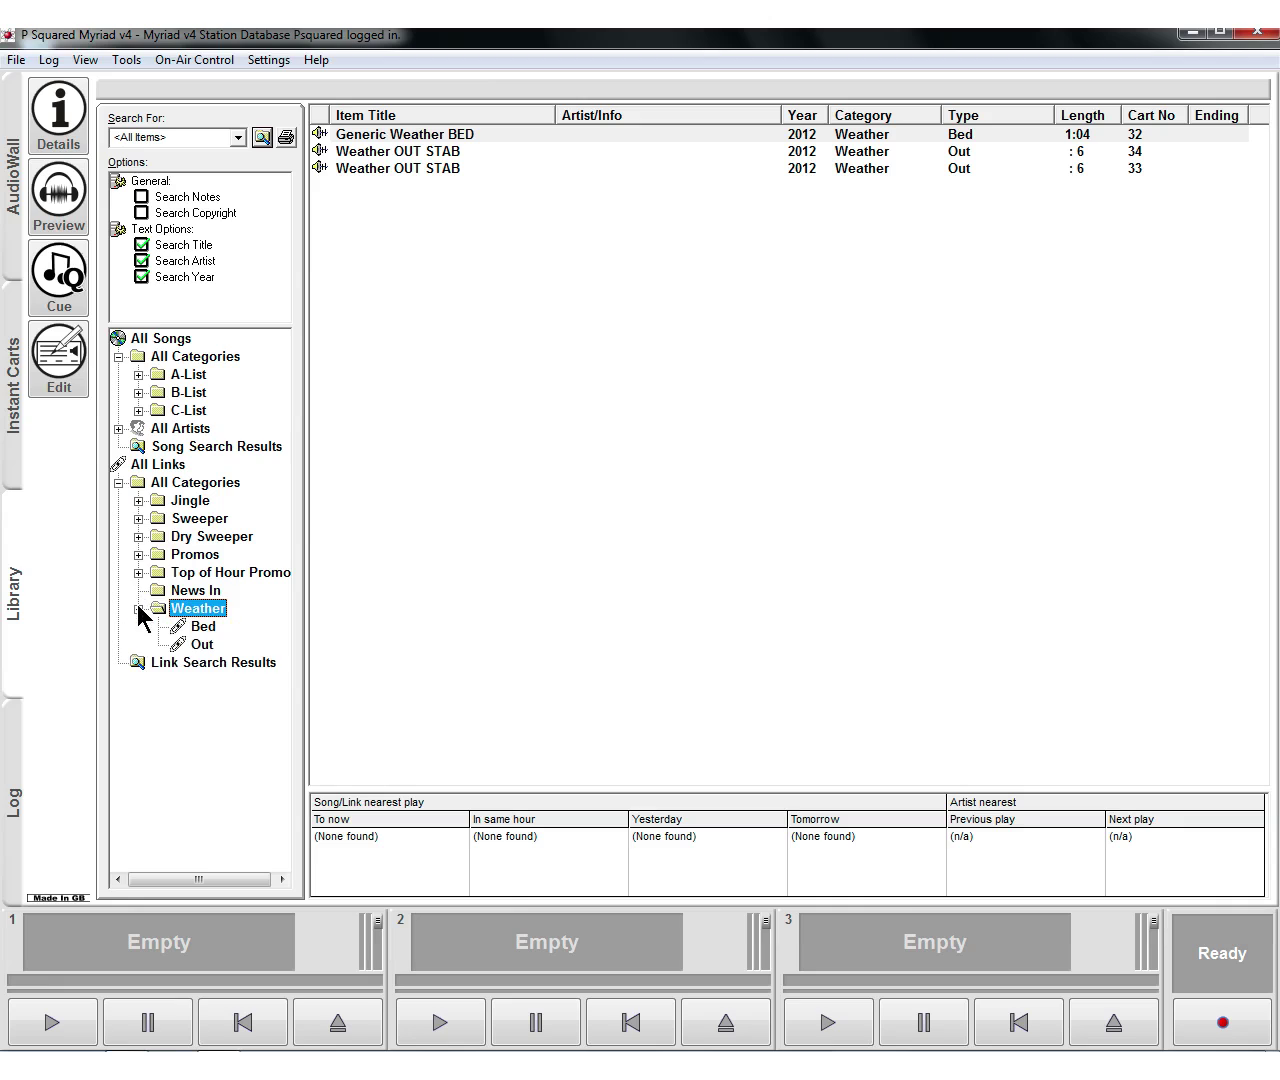
pyautogui.click(192, 627)
pyautogui.click(205, 643)
pyautogui.click(200, 627)
pyautogui.click(208, 645)
pyautogui.click(205, 625)
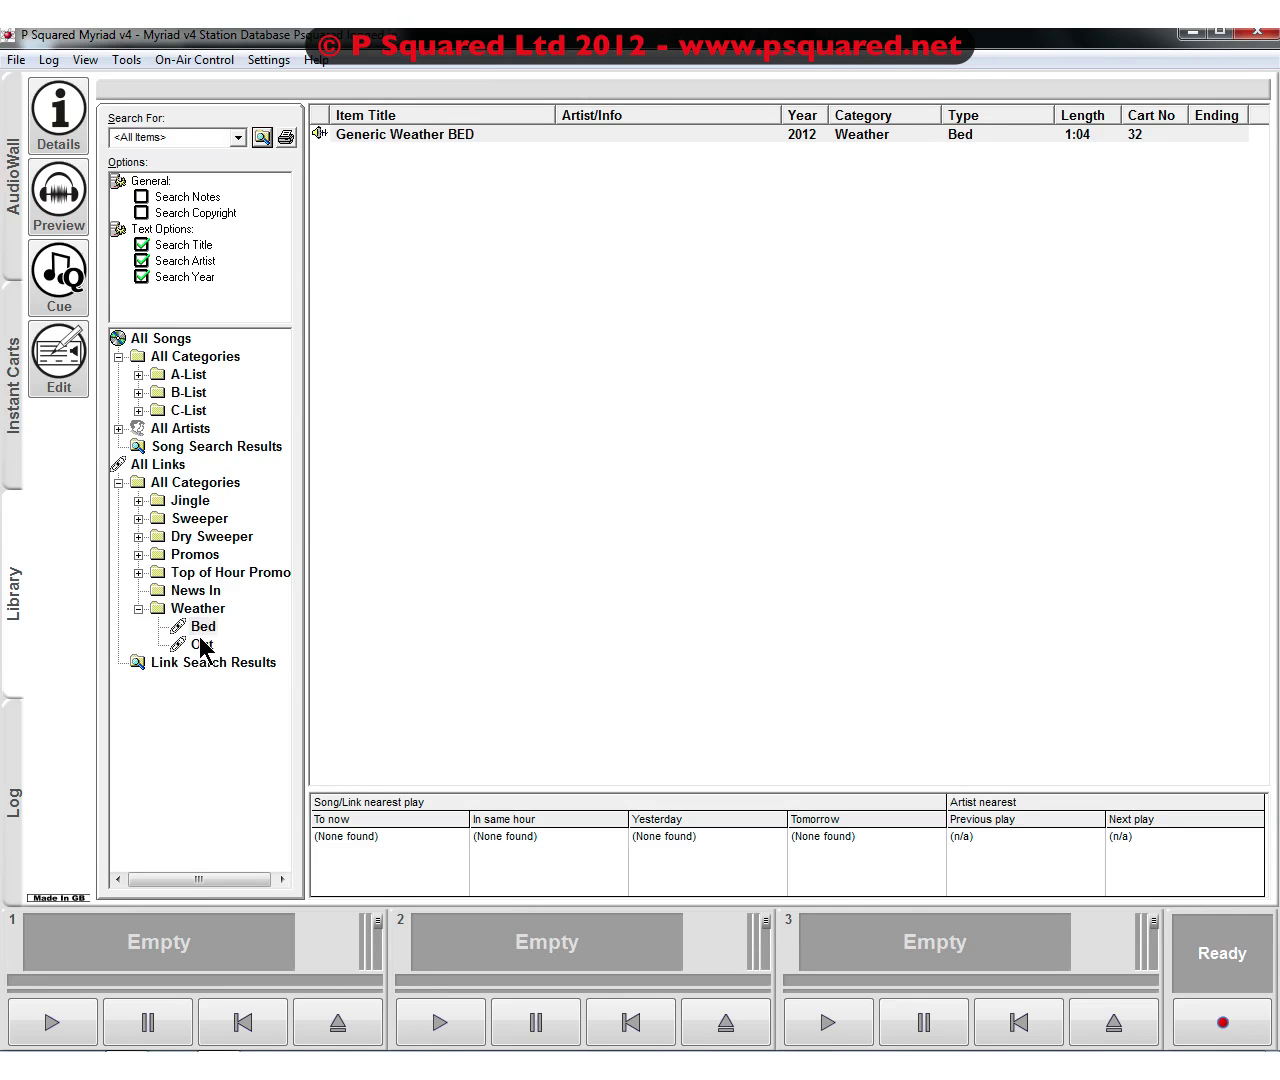
pyautogui.click(201, 644)
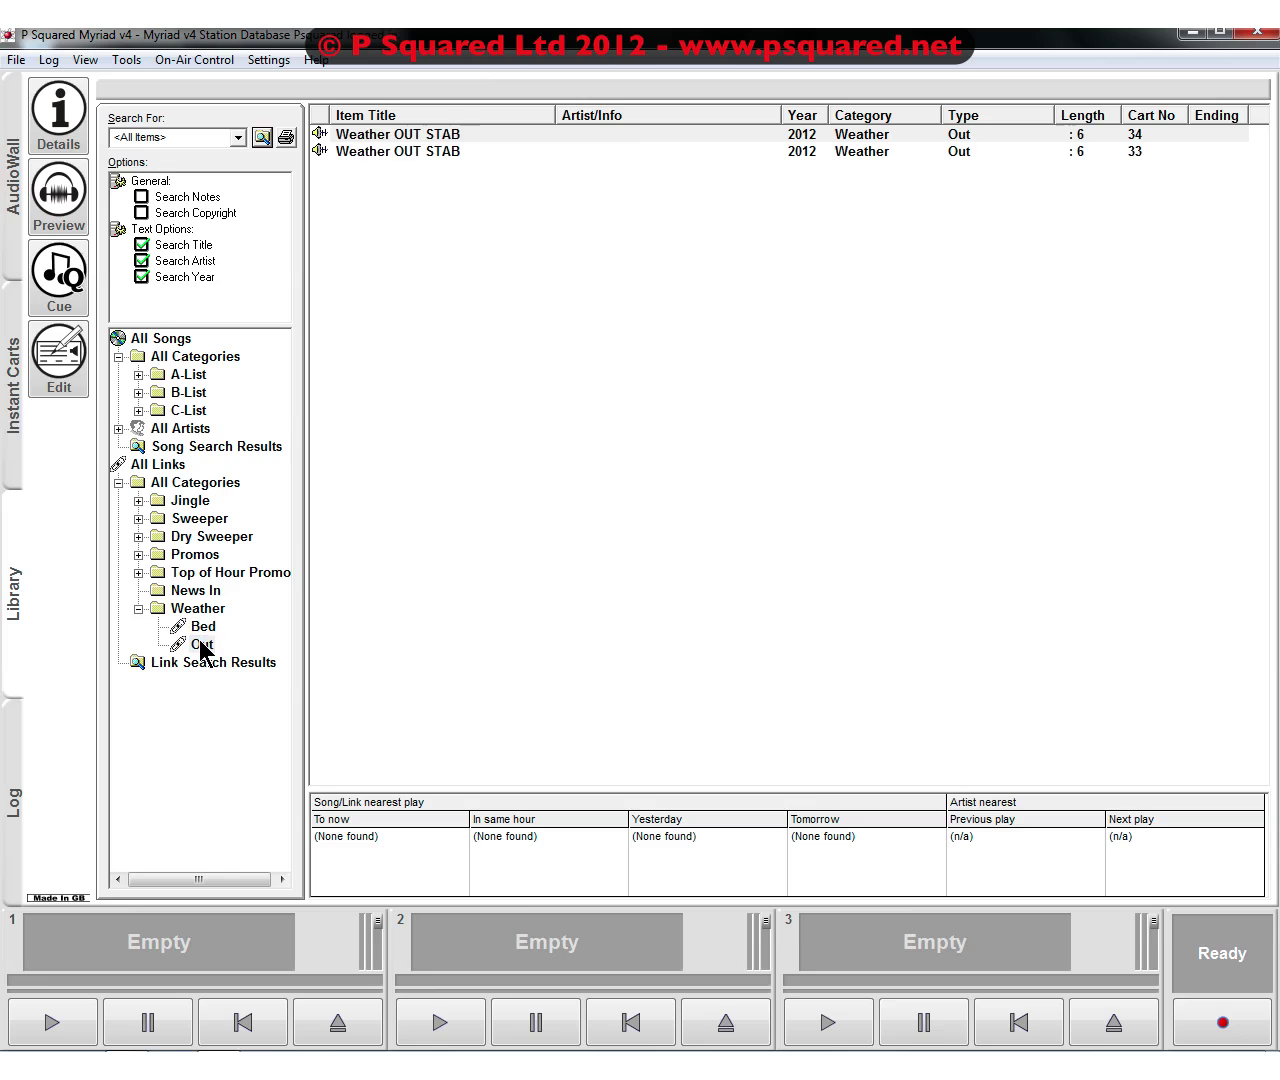
pyautogui.click(139, 608)
pyautogui.click(119, 479)
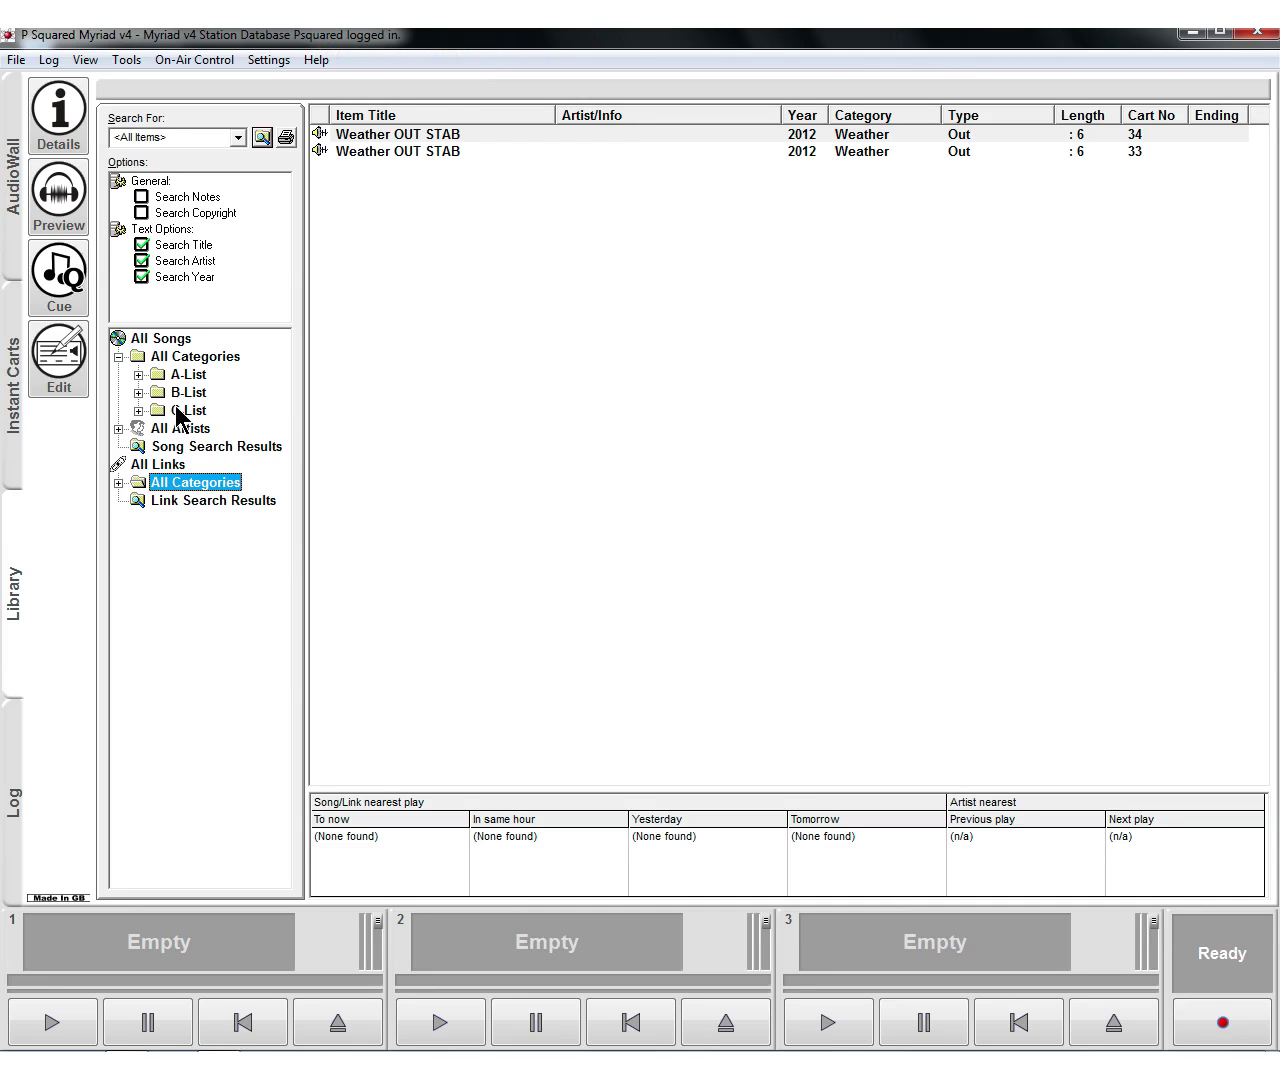
pyautogui.click(186, 373)
# - List songs from all categories and sort them by title, then by artist
pyautogui.click(186, 358)
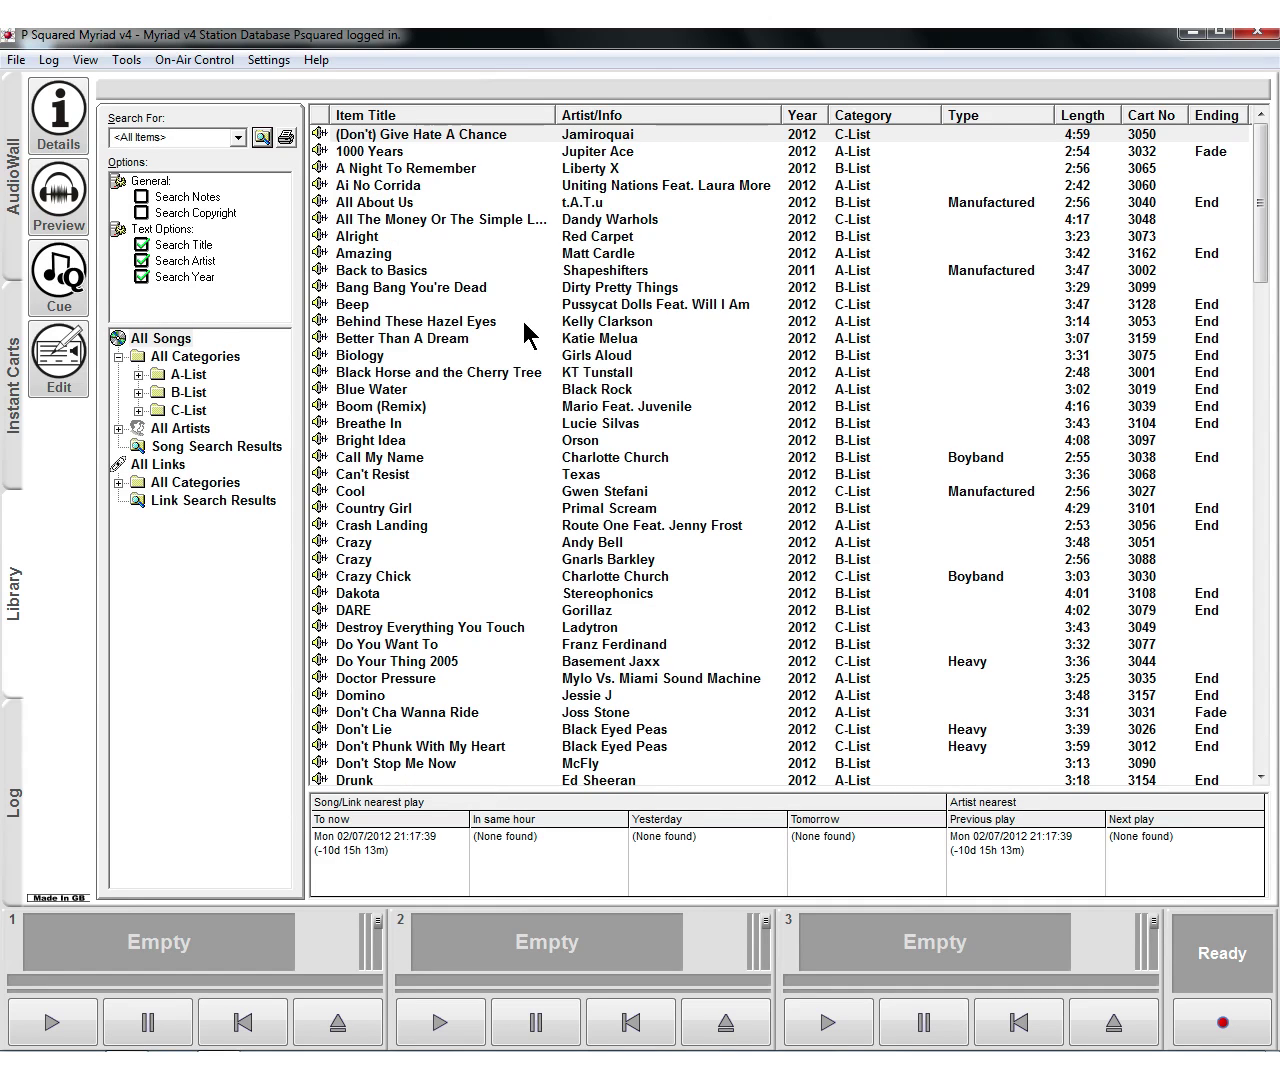
pyautogui.click(497, 119)
pyautogui.click(628, 118)
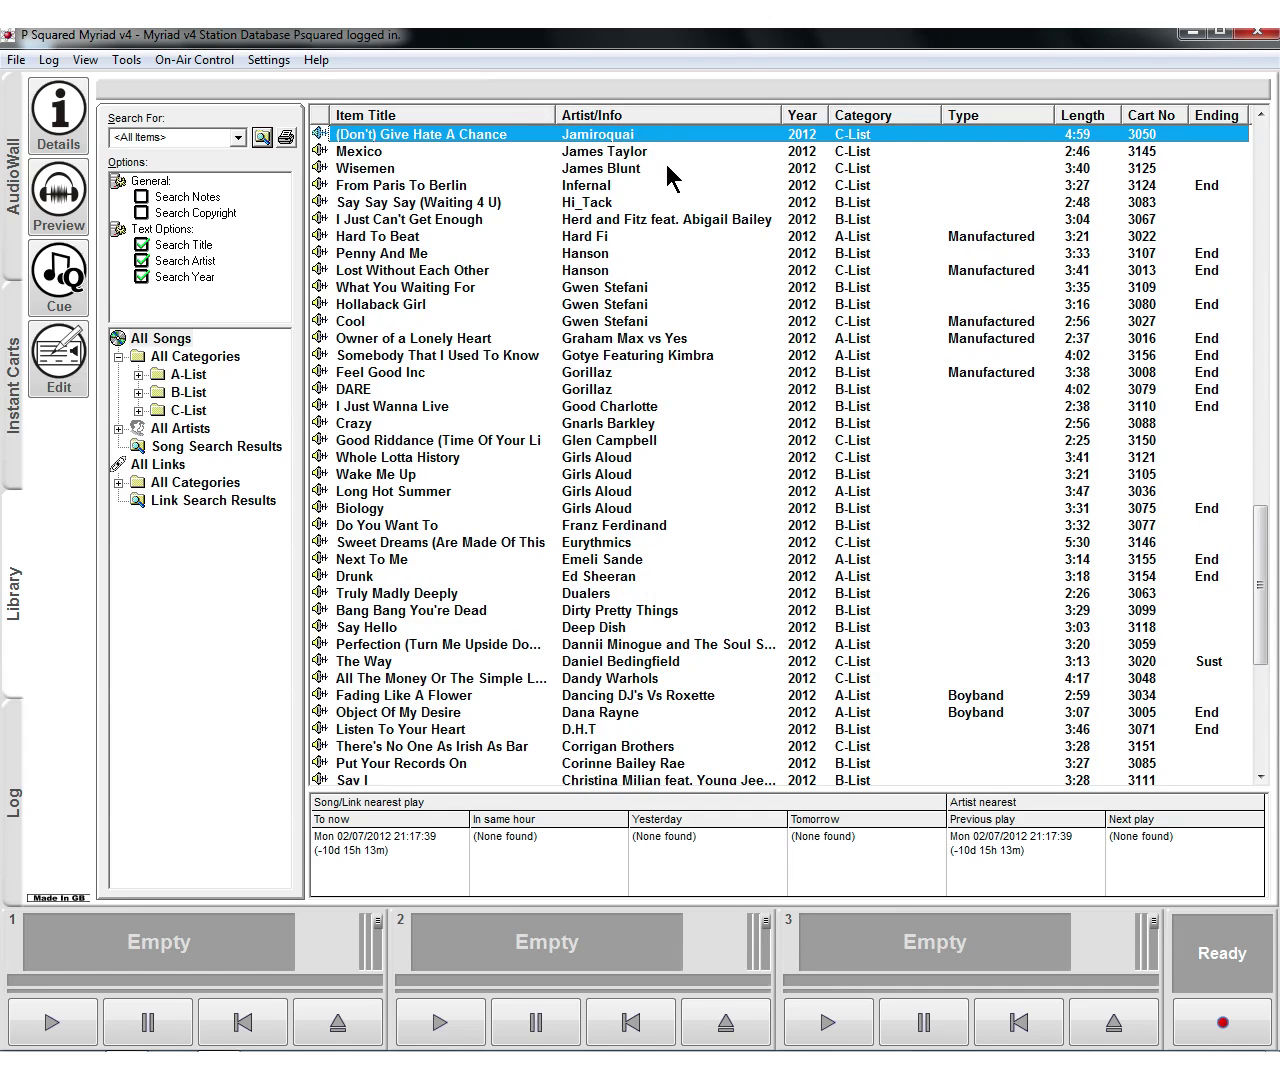
pyautogui.scroll(-2, 667, 298)
pyautogui.scroll(20, 666, 296)
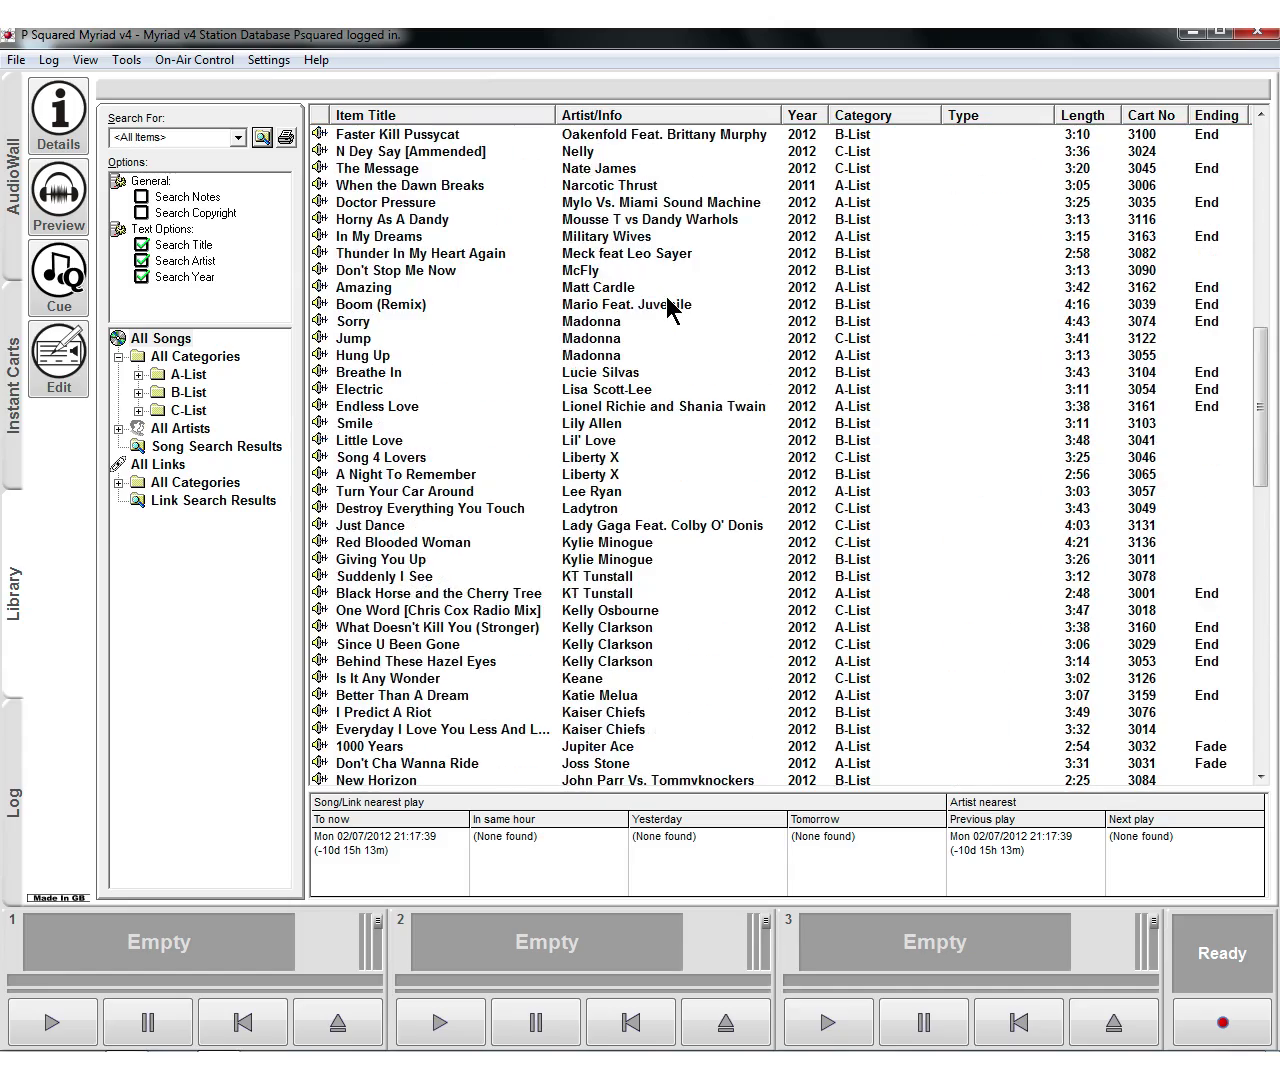
pyautogui.scroll(9, 666, 299)
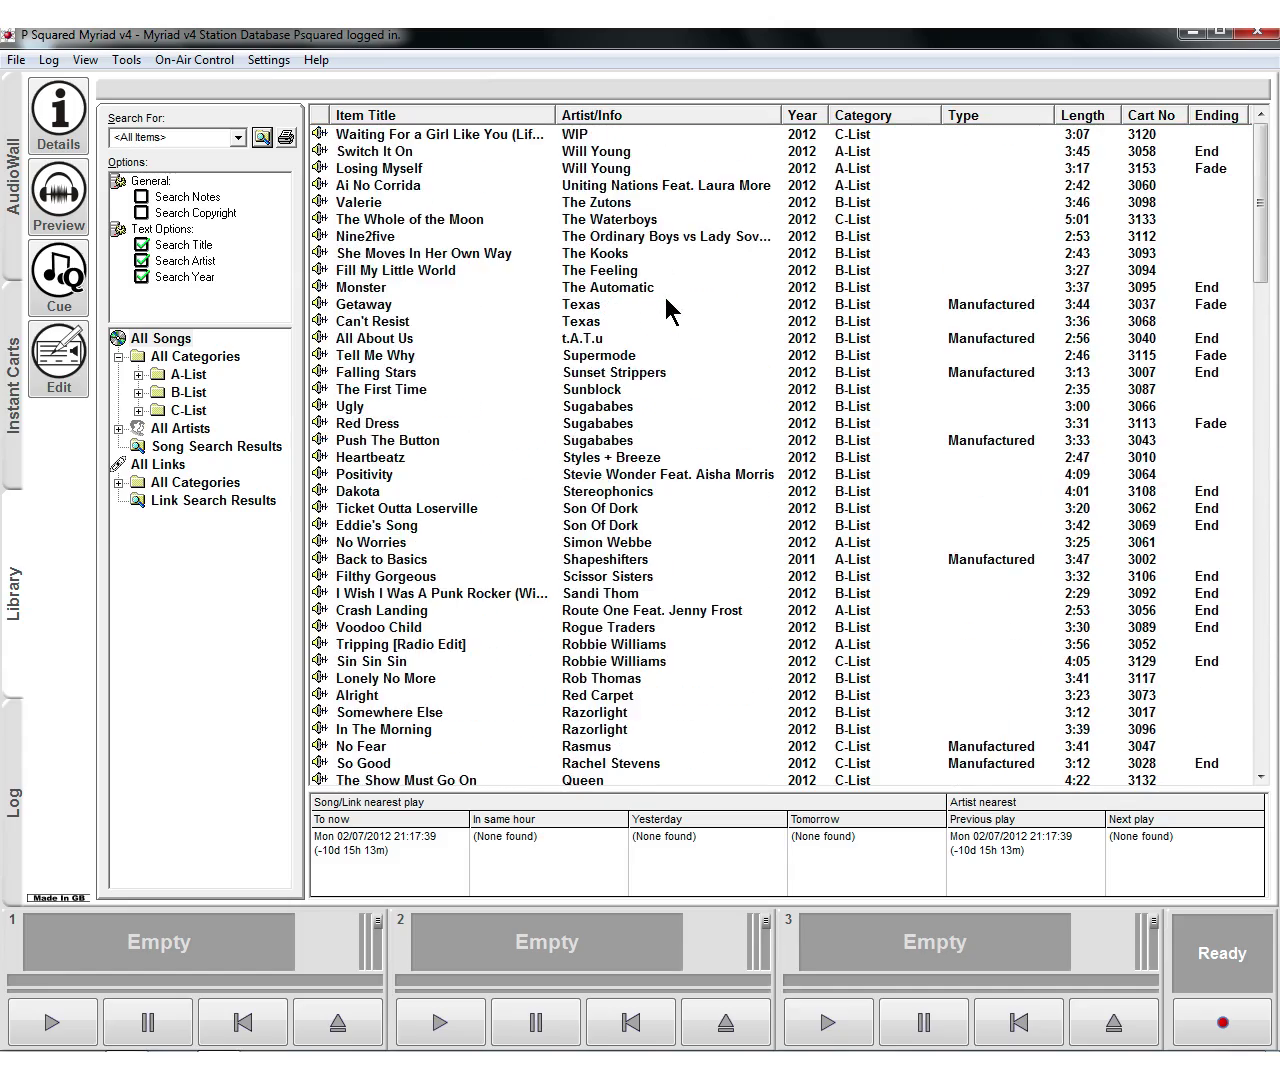
pyautogui.scroll(-8, 665, 297)
pyautogui.scroll(-20, 665, 297)
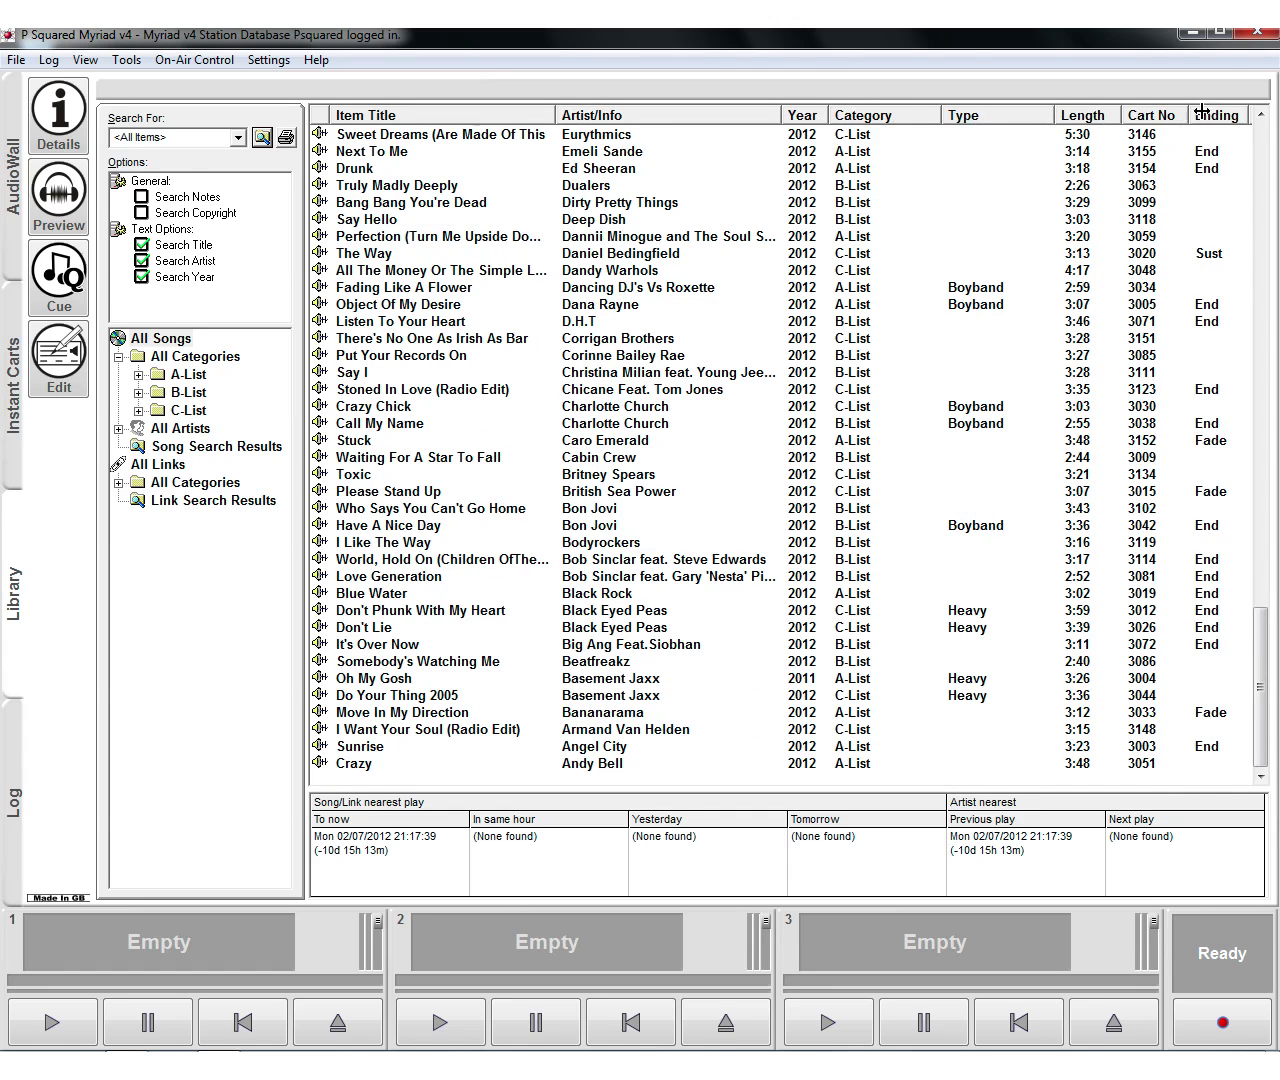
# - Sort the song list by length, longest first, and scroll through it
pyautogui.click(1084, 116)
pyautogui.scroll(-13, 878, 262)
pyautogui.scroll(-20, 878, 262)
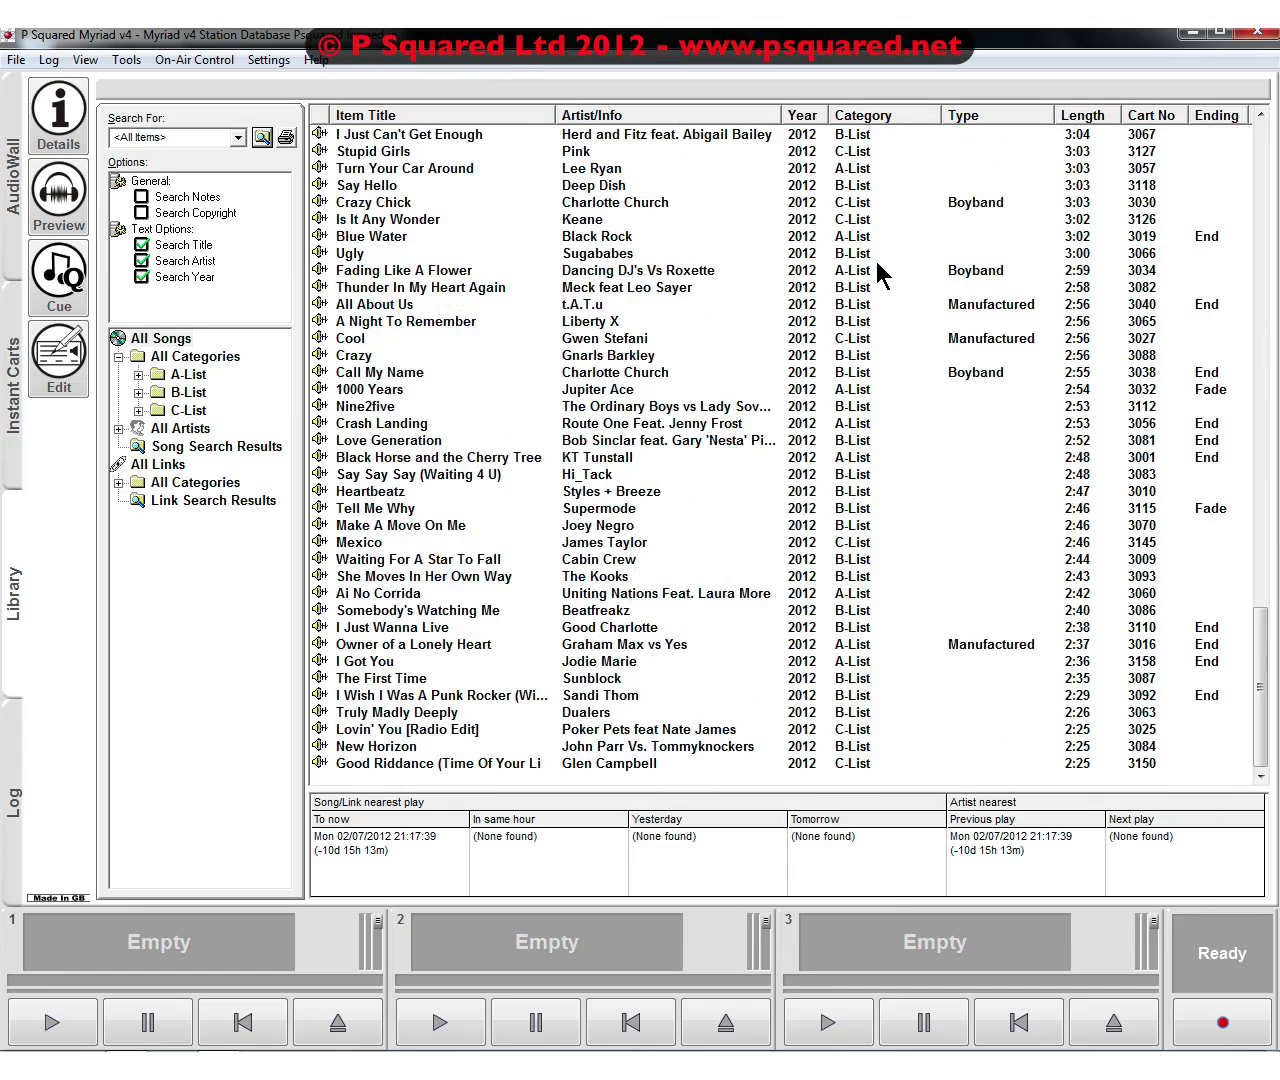
pyautogui.scroll(8, 876, 261)
pyautogui.scroll(20, 876, 260)
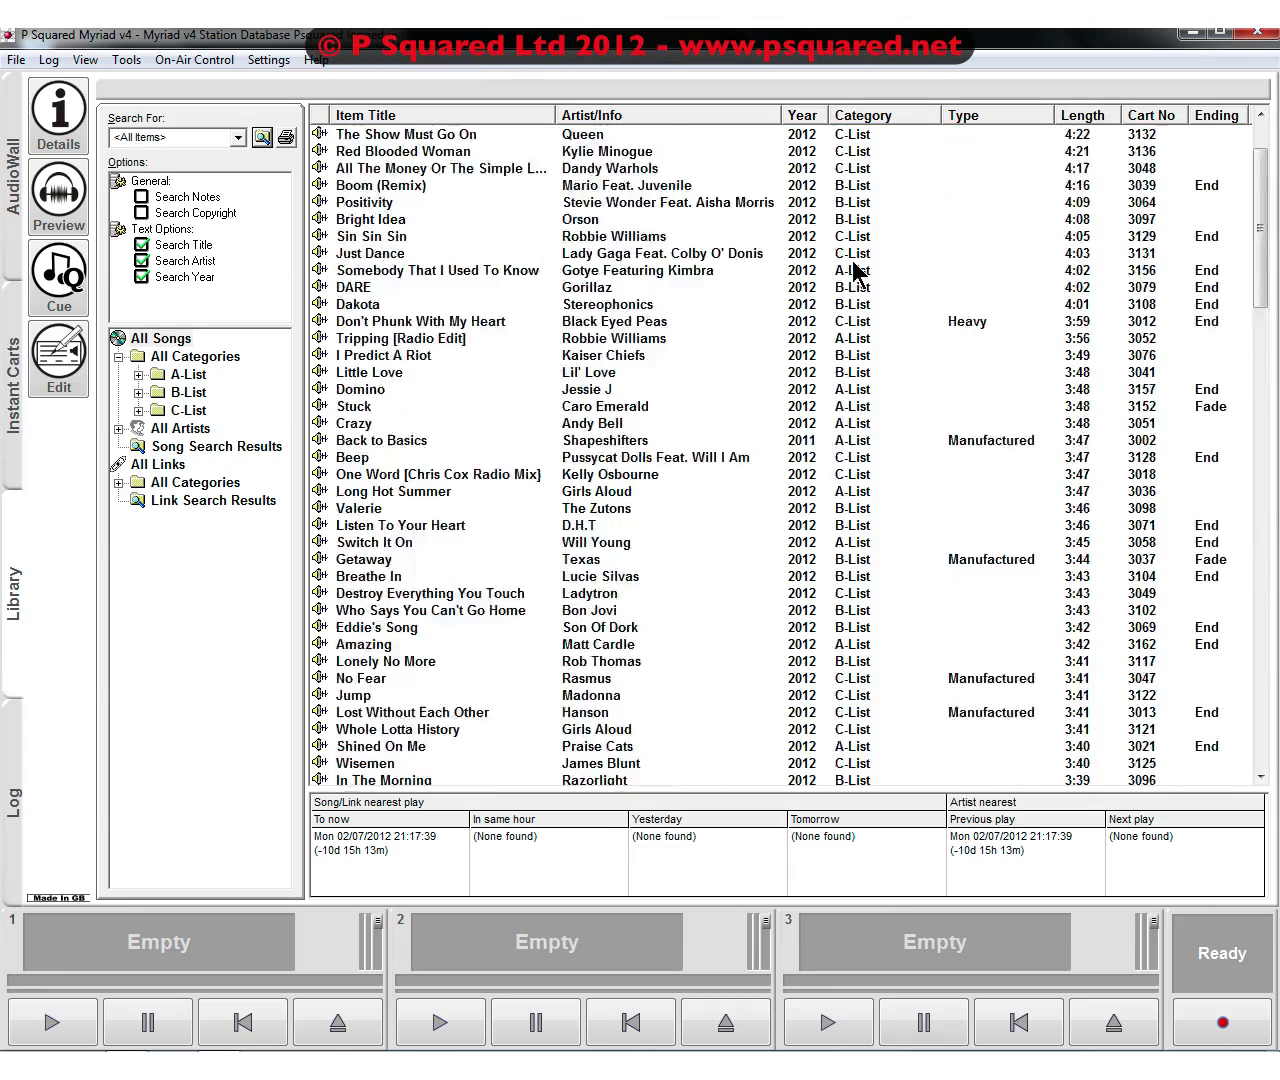
# - From the top, select Bright Idea, Somebody That I Used To Know, Little Love, Stuck, Beep, Valerie and Switch It On
pyautogui.press('Home')
pyautogui.click(634, 268)
pyautogui.click(553, 322)
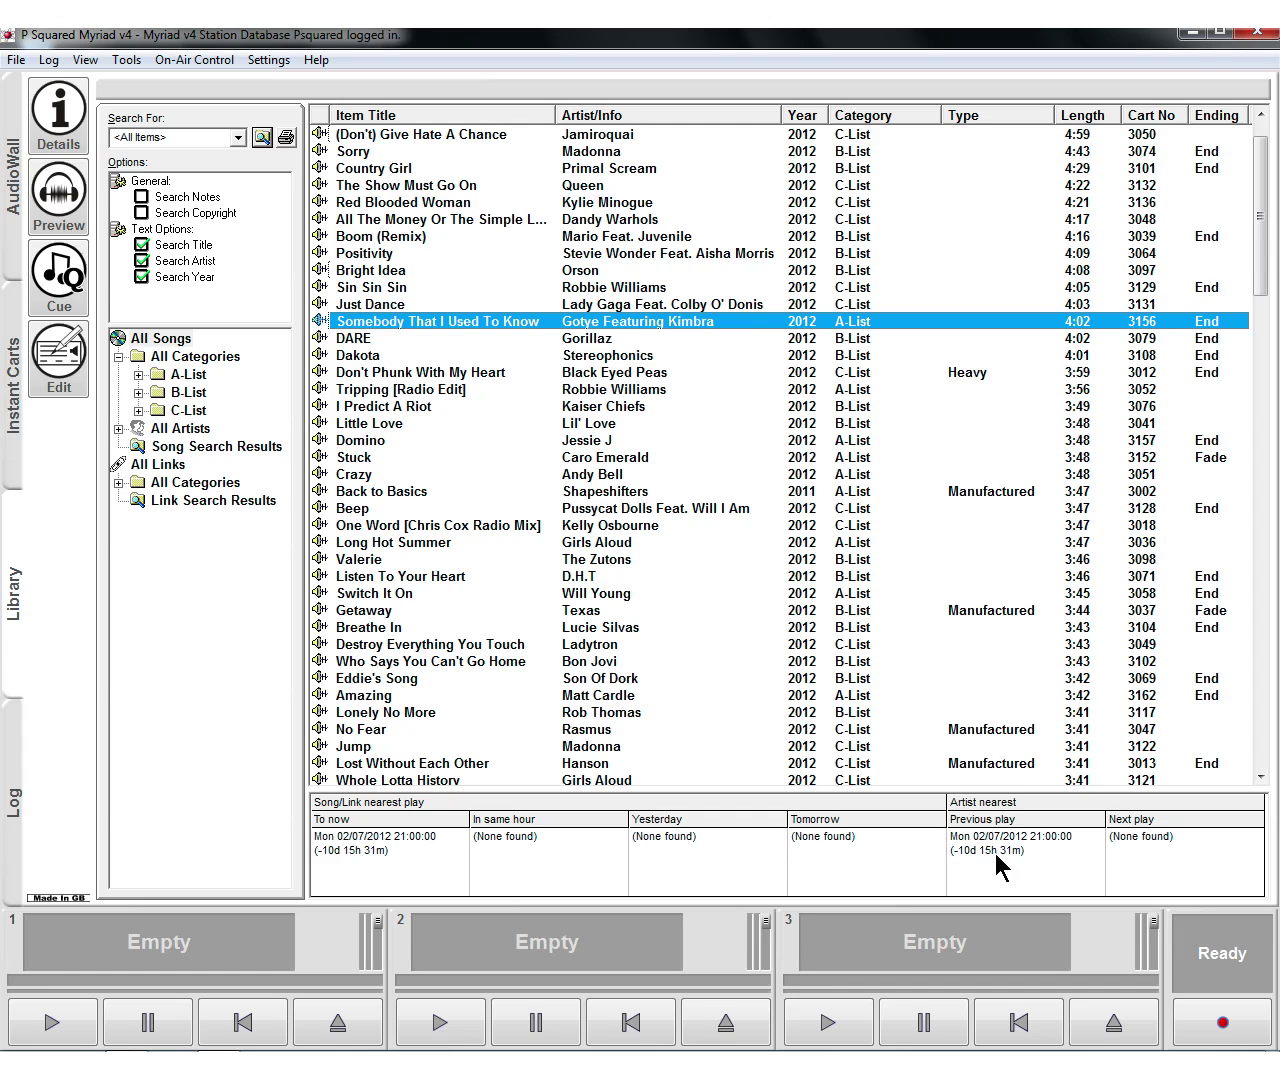
pyautogui.click(388, 423)
pyautogui.click(388, 457)
pyautogui.click(388, 508)
pyautogui.click(388, 559)
pyautogui.click(390, 593)
# - Check play history of Lost Without Each Other, Feel Good Inc, Push The Button, Penny And Me and Filthy Gorgeous
pyautogui.scroll(1, 400, 635)
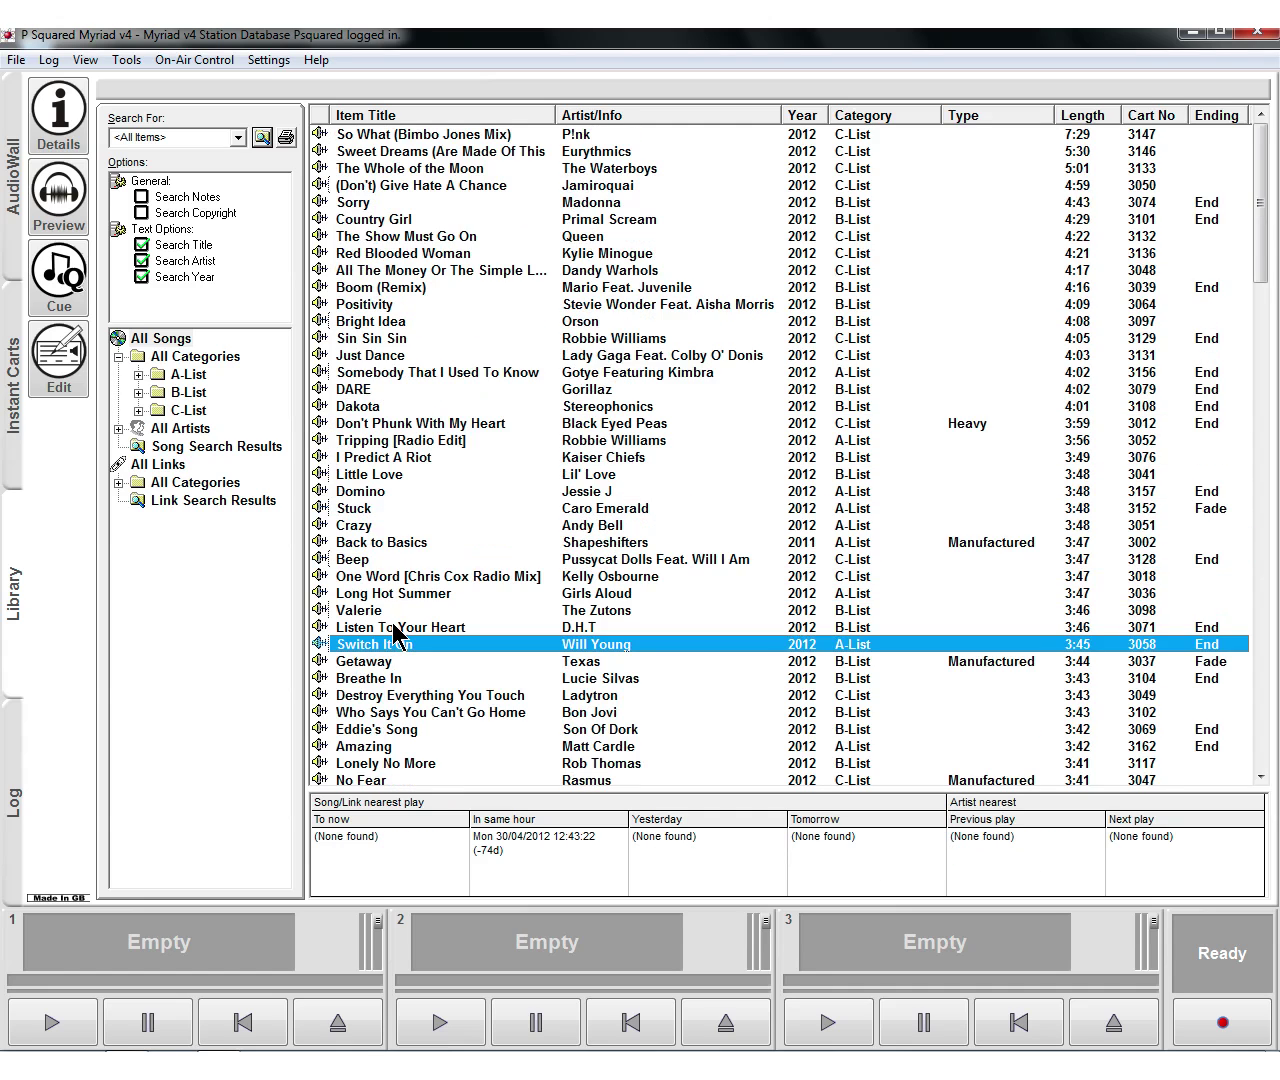
pyautogui.scroll(-6, 396, 508)
pyautogui.click(398, 500)
pyautogui.scroll(-2, 398, 520)
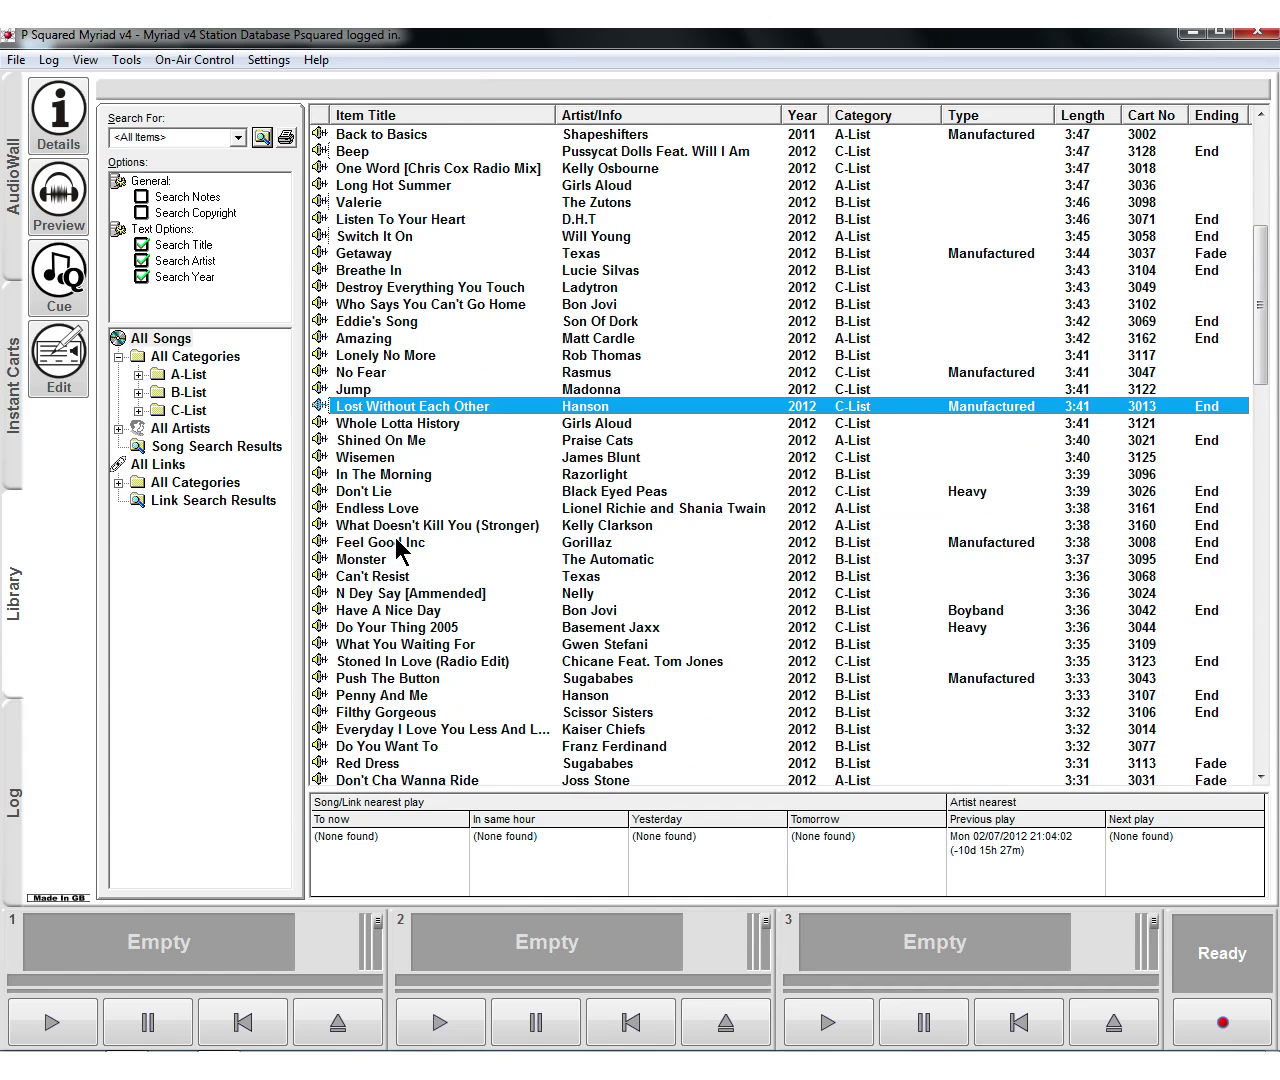
pyautogui.click(398, 542)
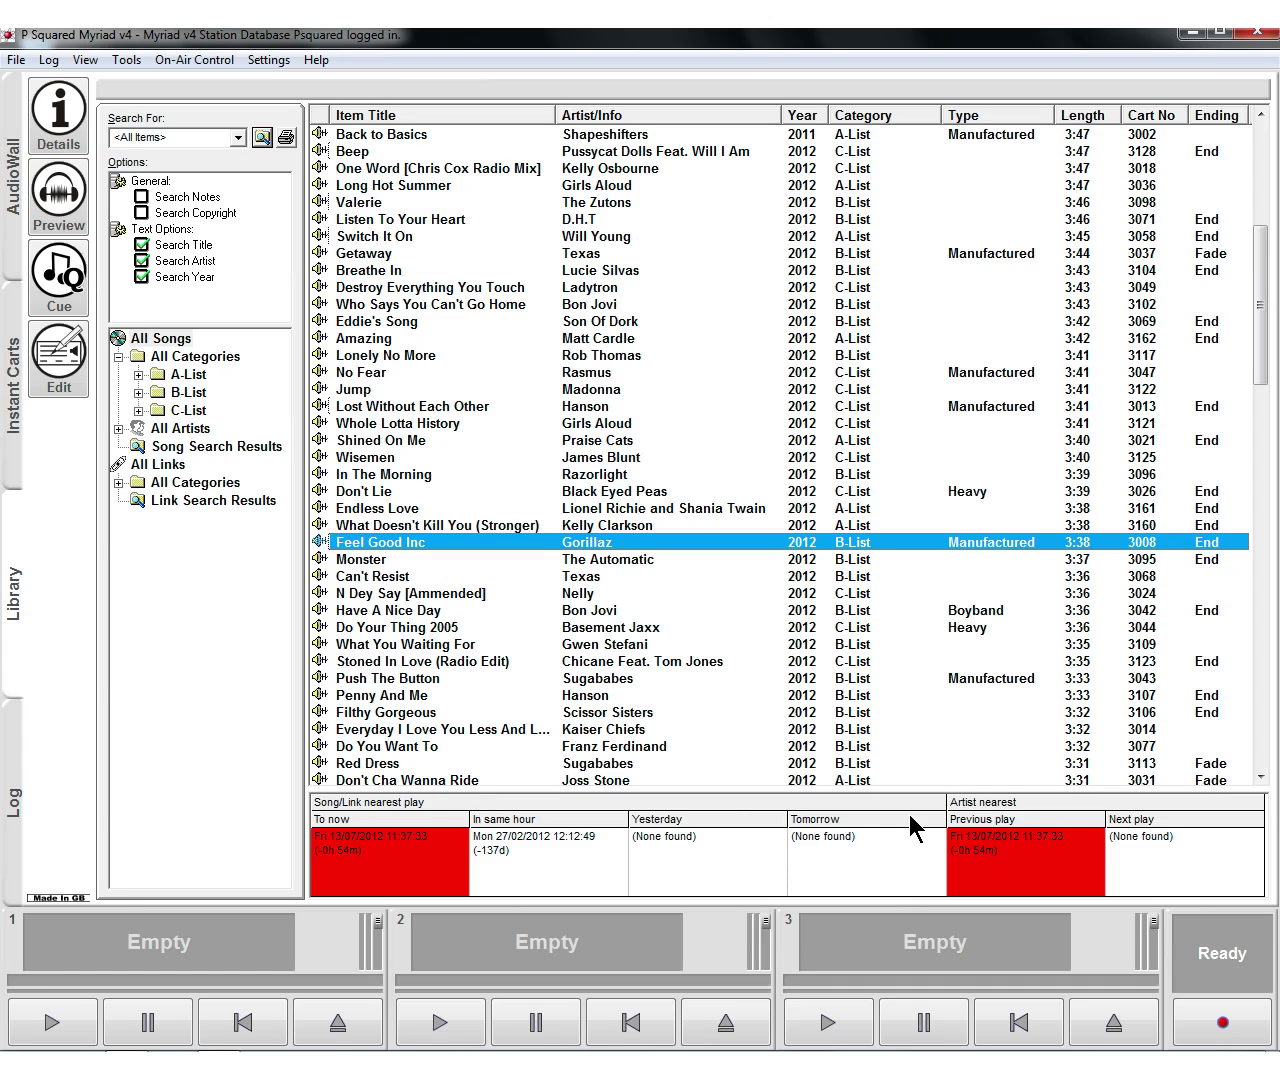
pyautogui.click(484, 594)
pyautogui.click(485, 644)
pyautogui.click(472, 678)
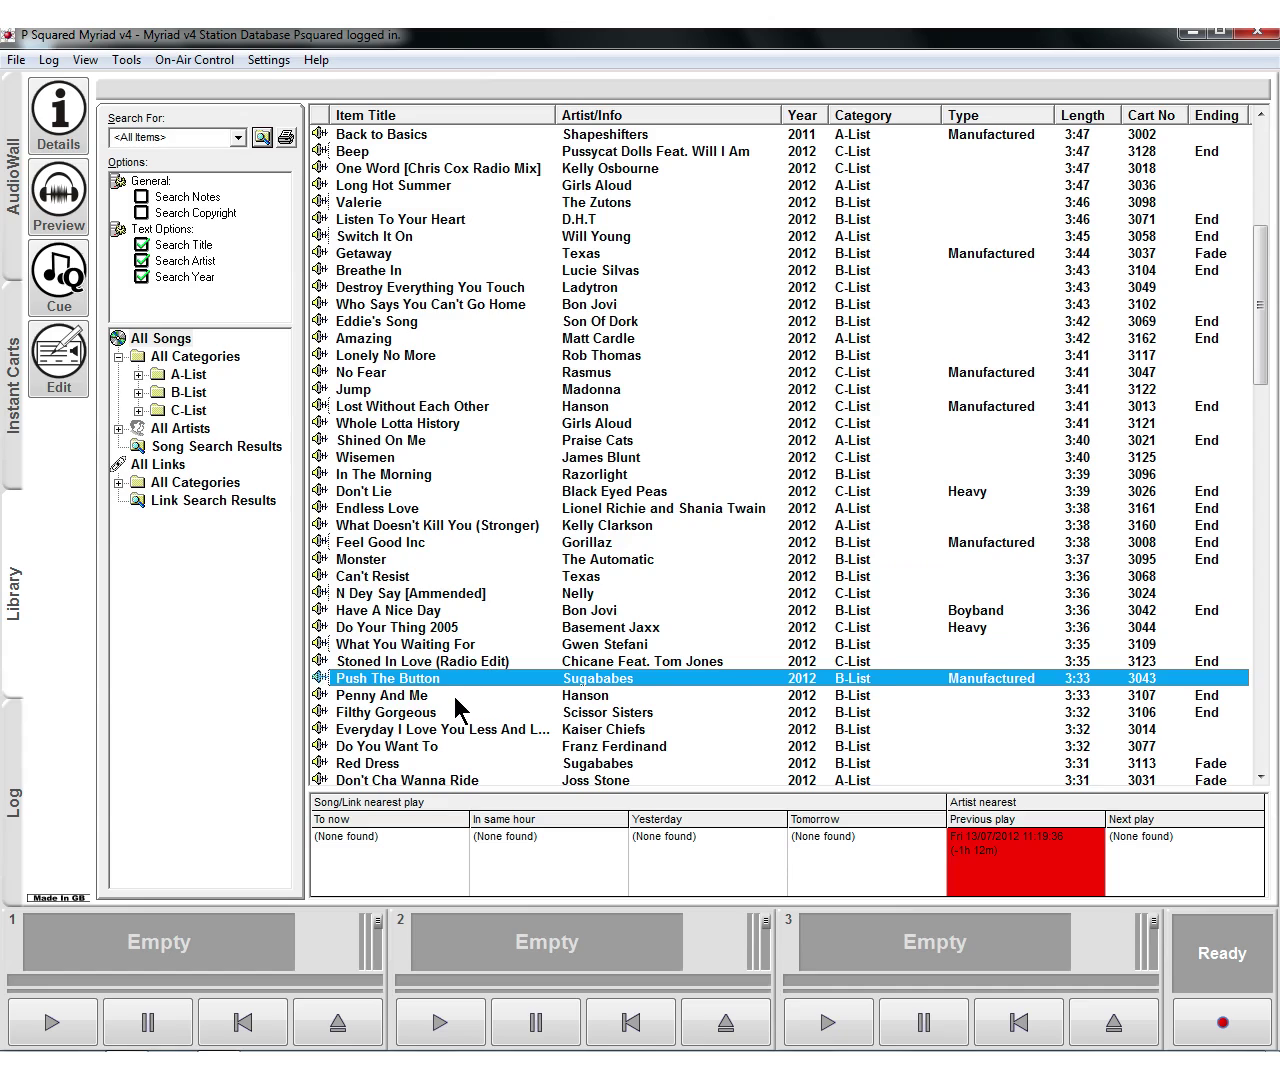
pyautogui.click(454, 695)
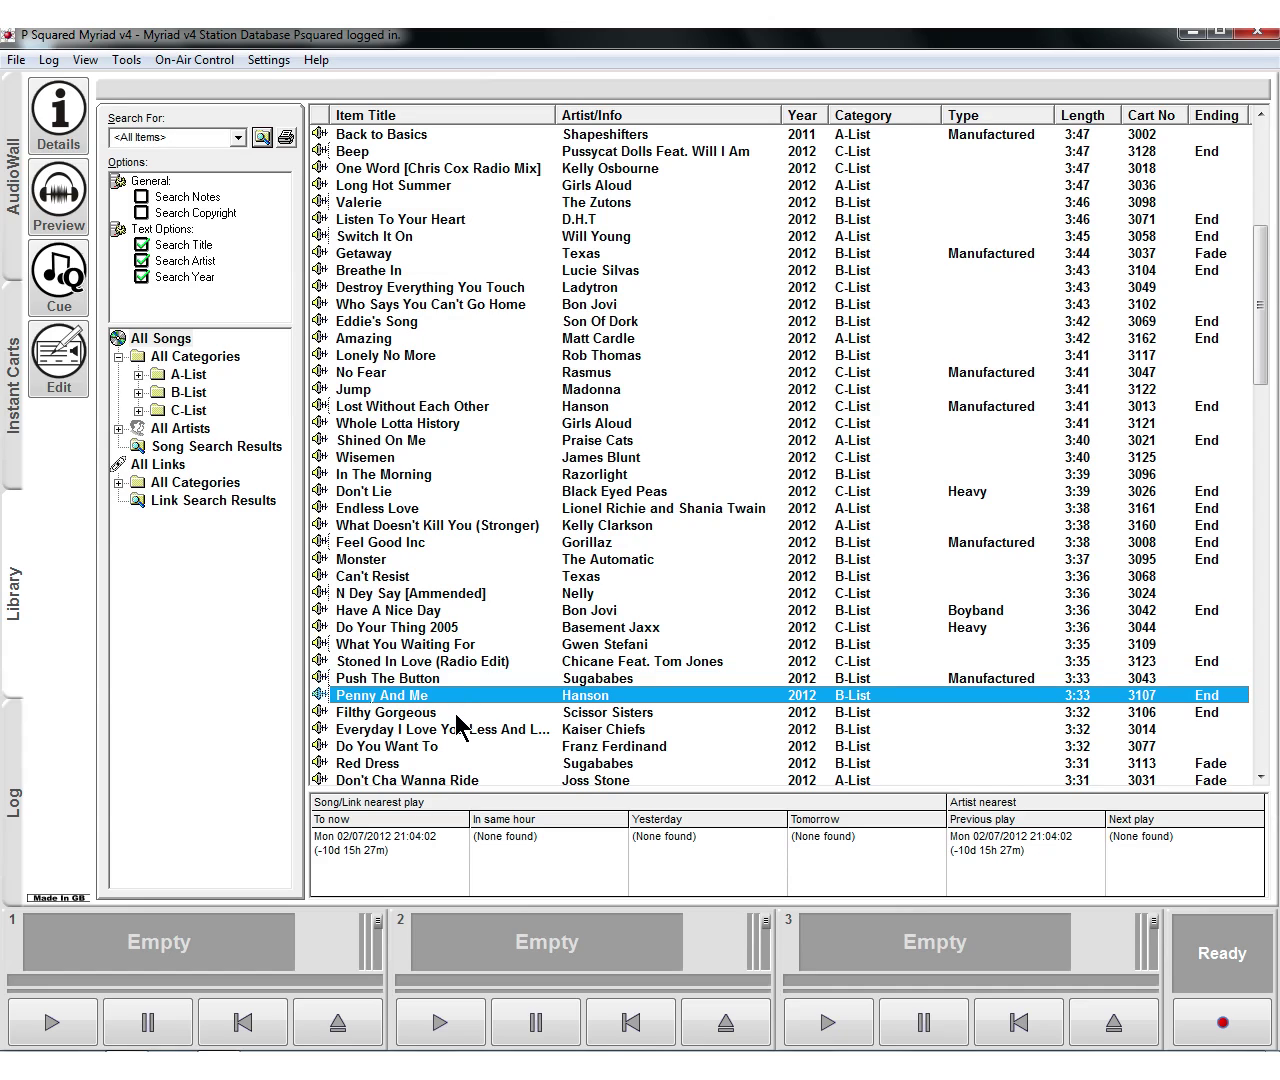
pyautogui.click(457, 713)
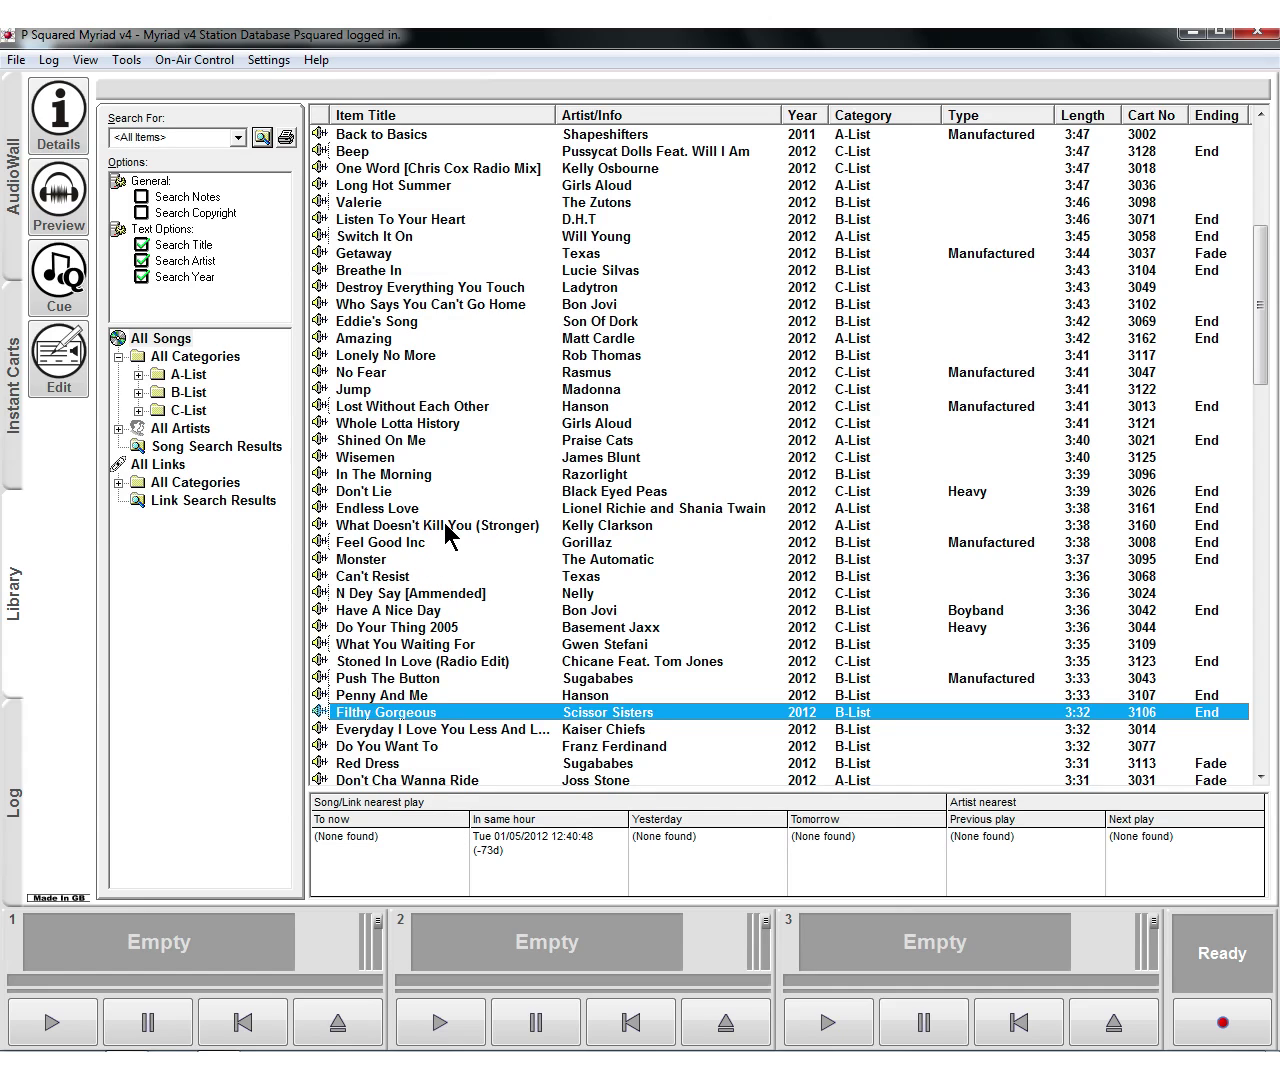
# - Check play history of Whole Lotta History, Wisemen and In The Morning
pyautogui.click(430, 428)
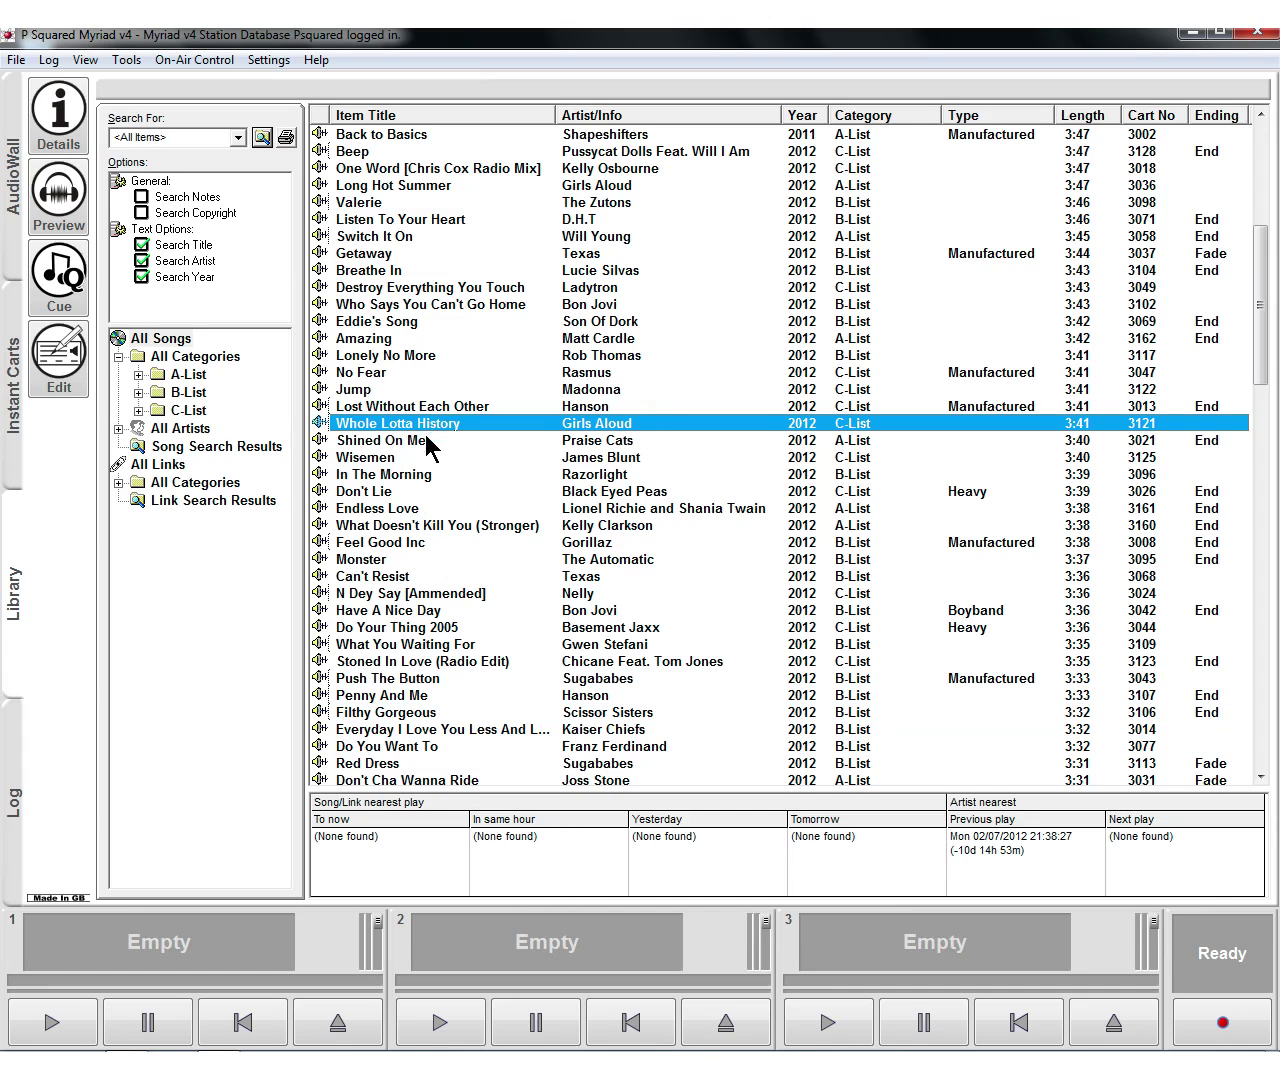
pyautogui.click(423, 441)
pyautogui.click(426, 457)
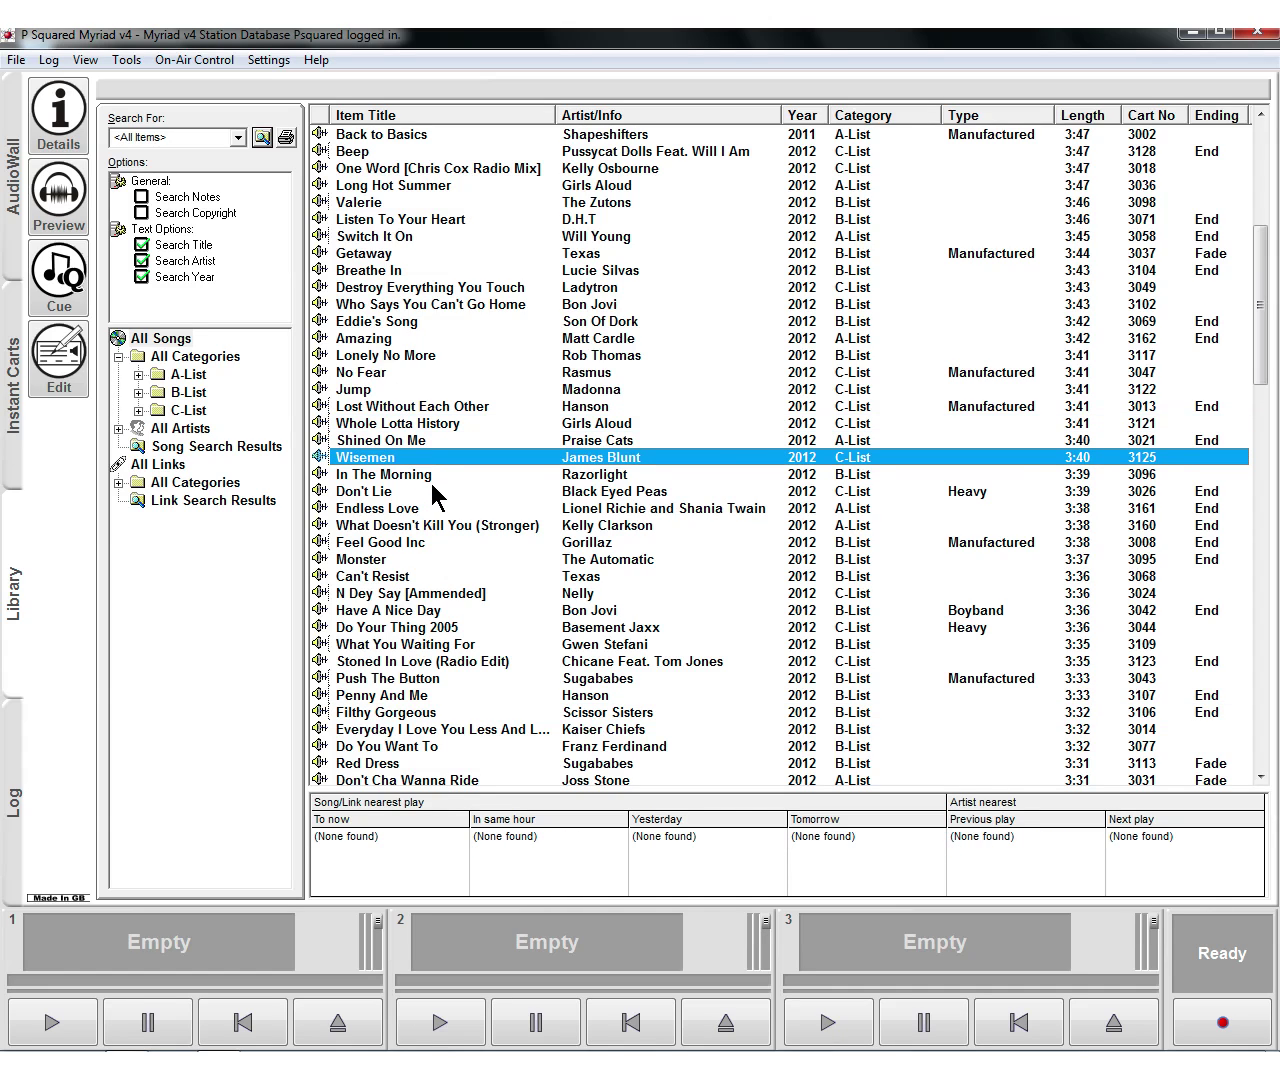
pyautogui.click(438, 476)
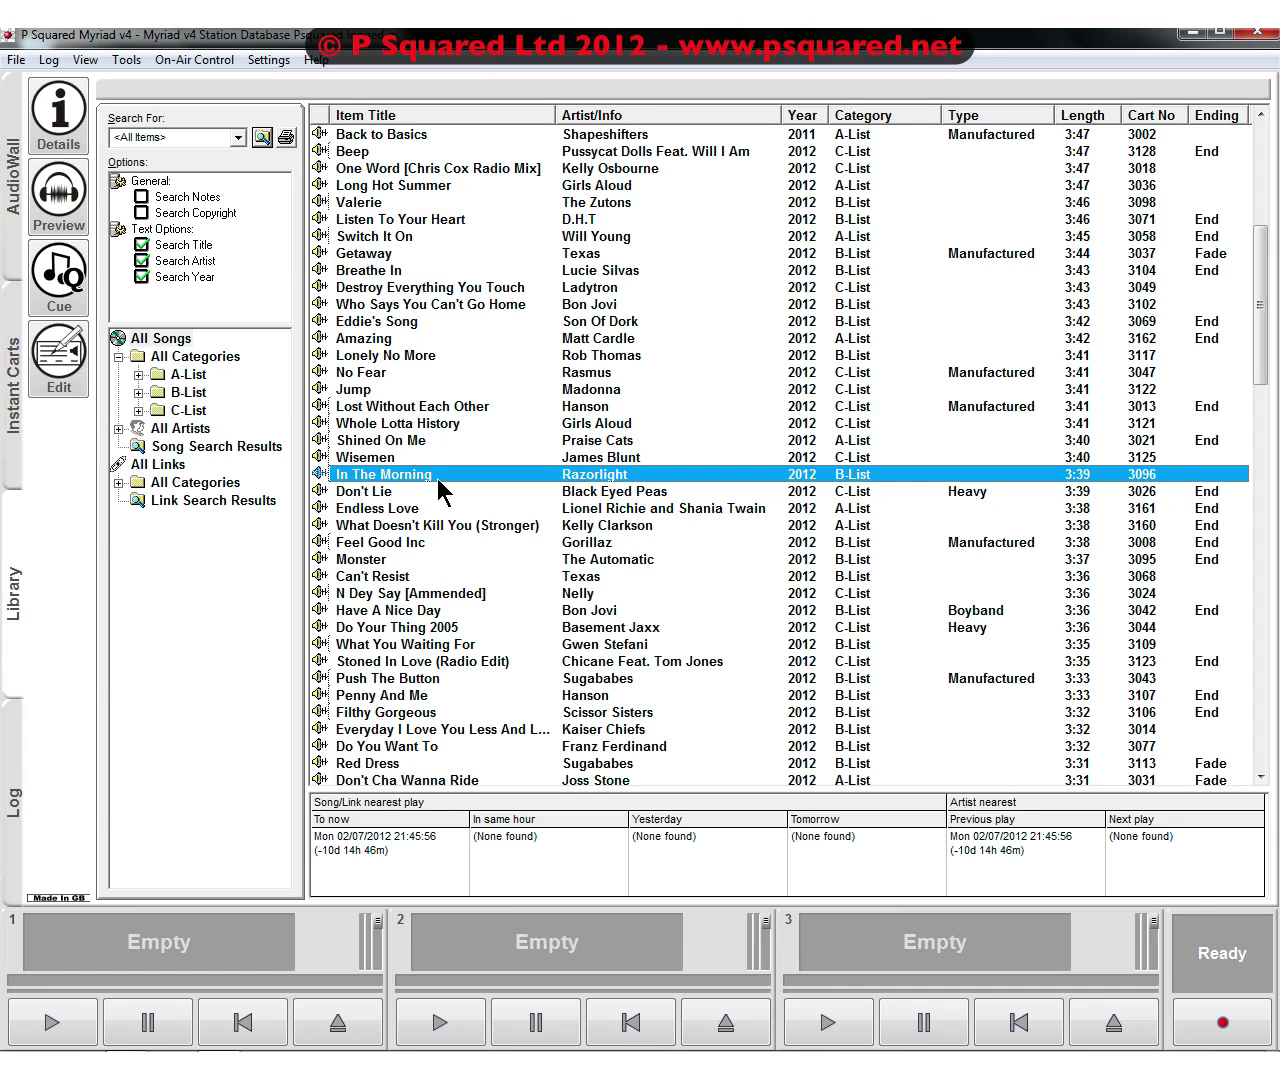
# - Filter to A-List, B-List, then C-List songs and select the Search For text
pyautogui.click(182, 375)
pyautogui.click(181, 392)
pyautogui.click(181, 410)
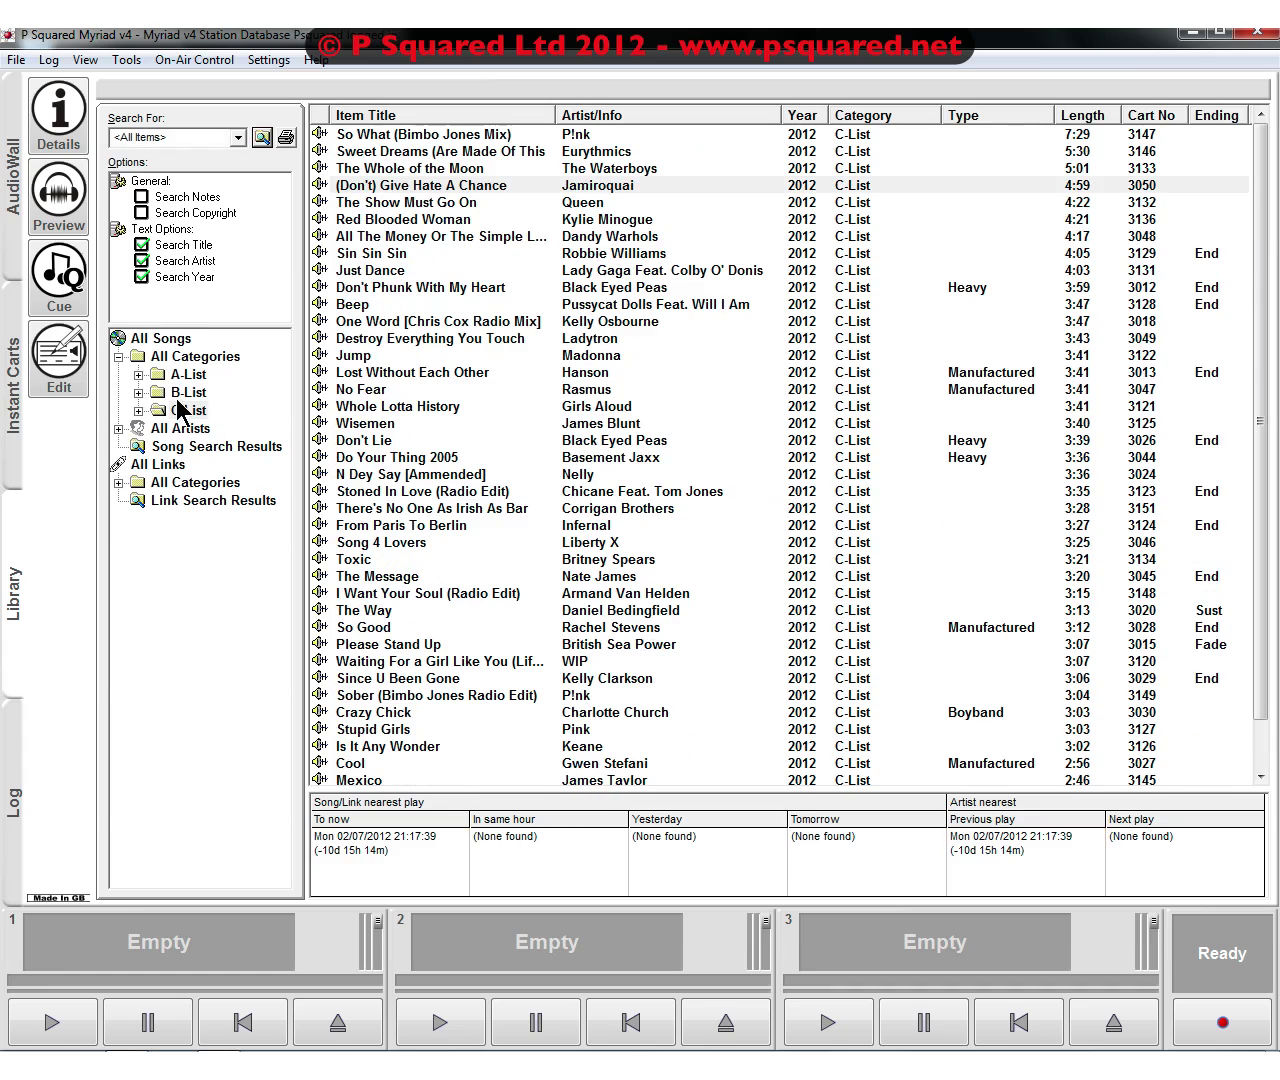
pyautogui.click(200, 136)
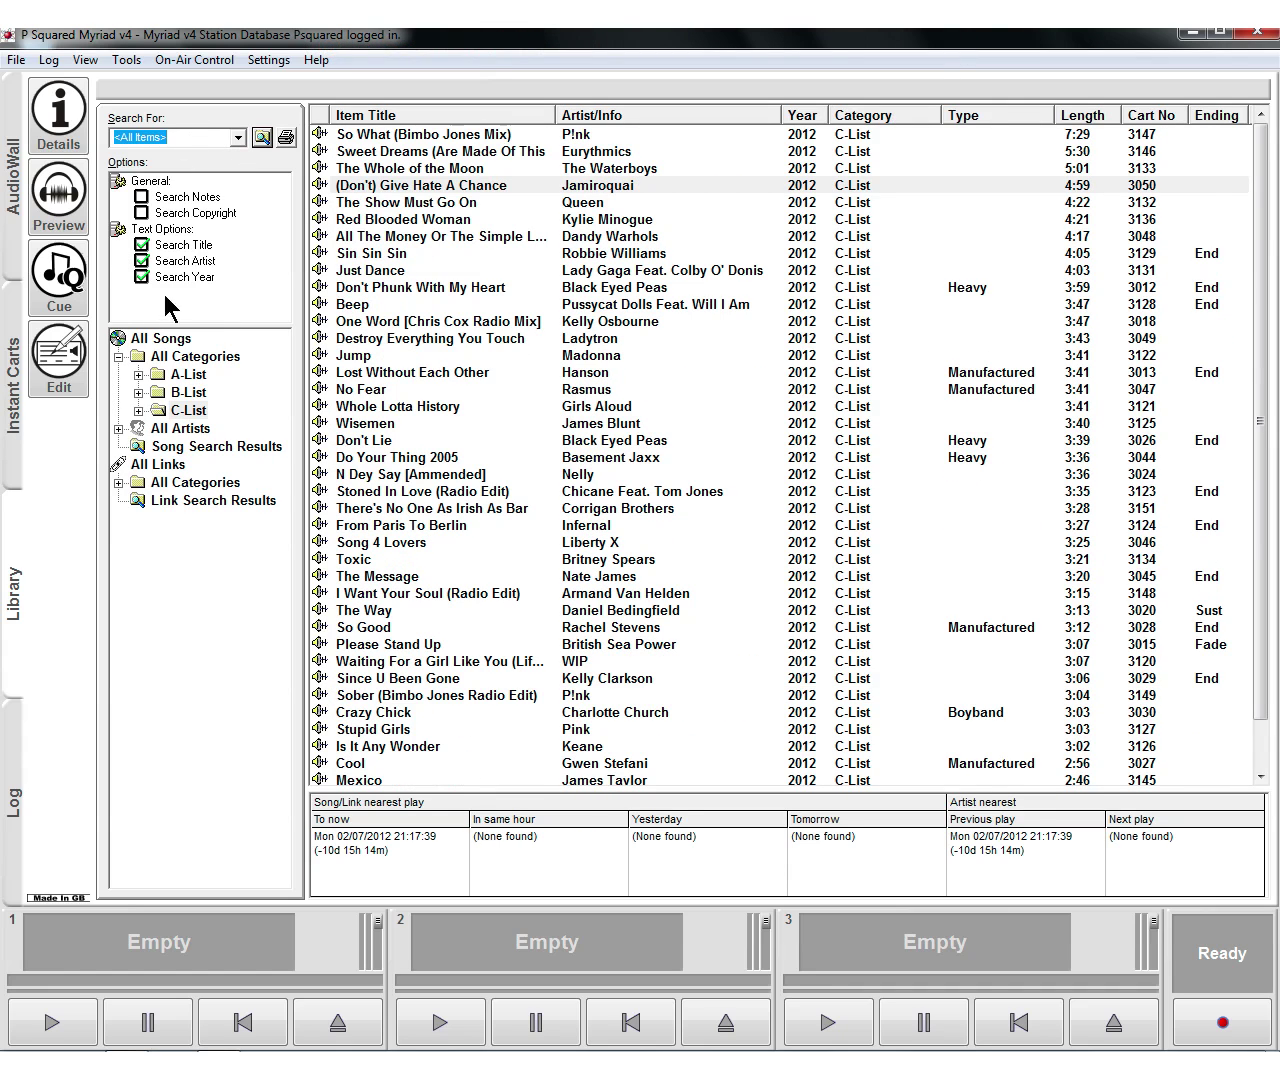
# - Search all song categories for 'kylie'
pyautogui.click(168, 338)
pyautogui.click(194, 136)
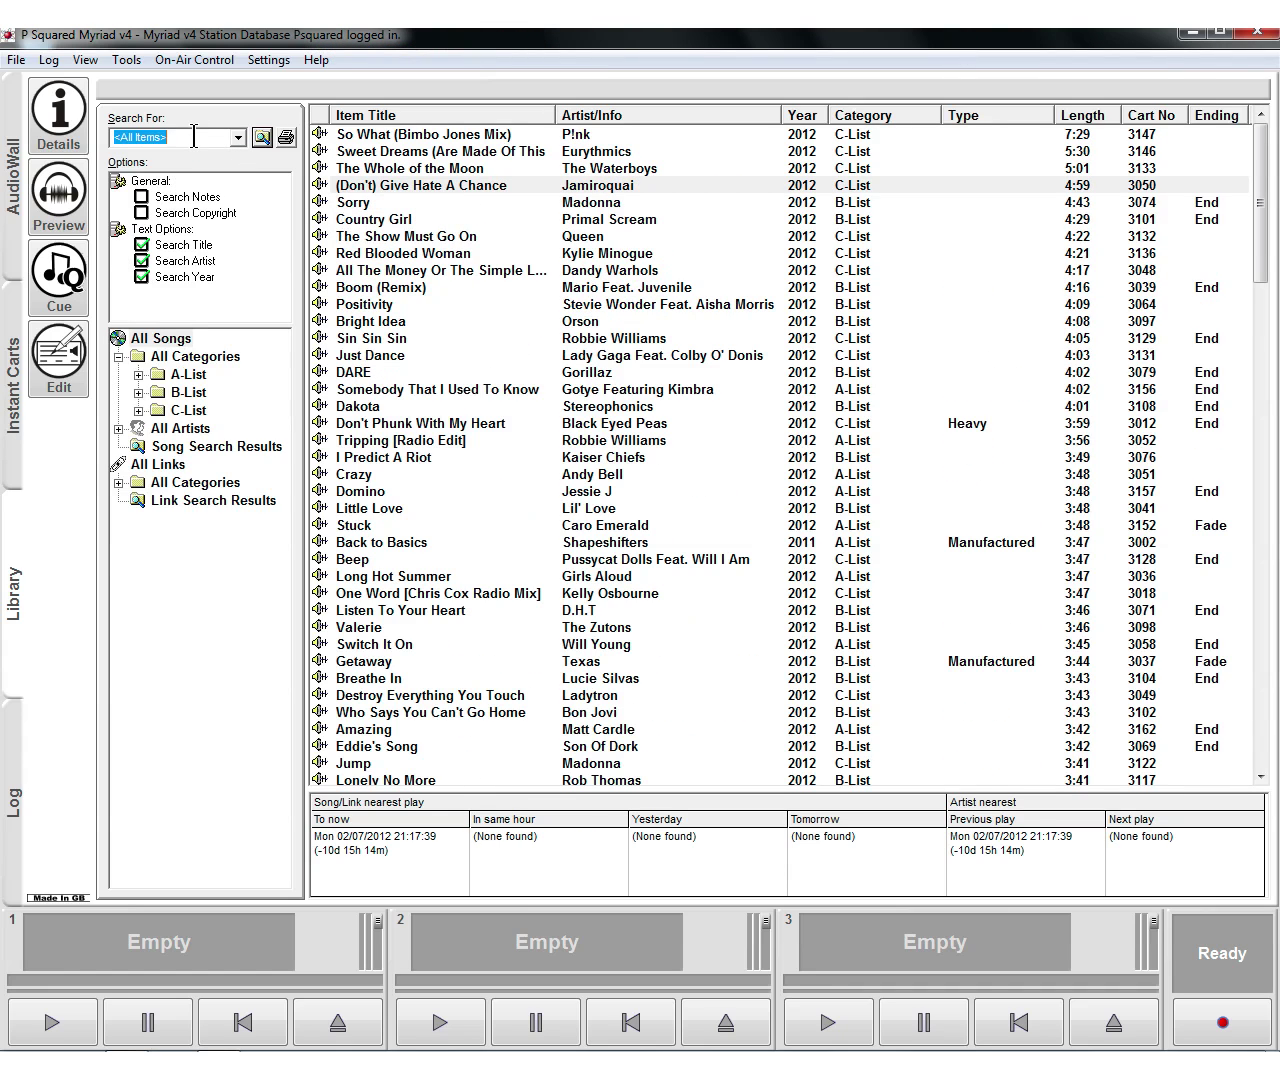
pyautogui.write('kylie')
pyautogui.press('Return')
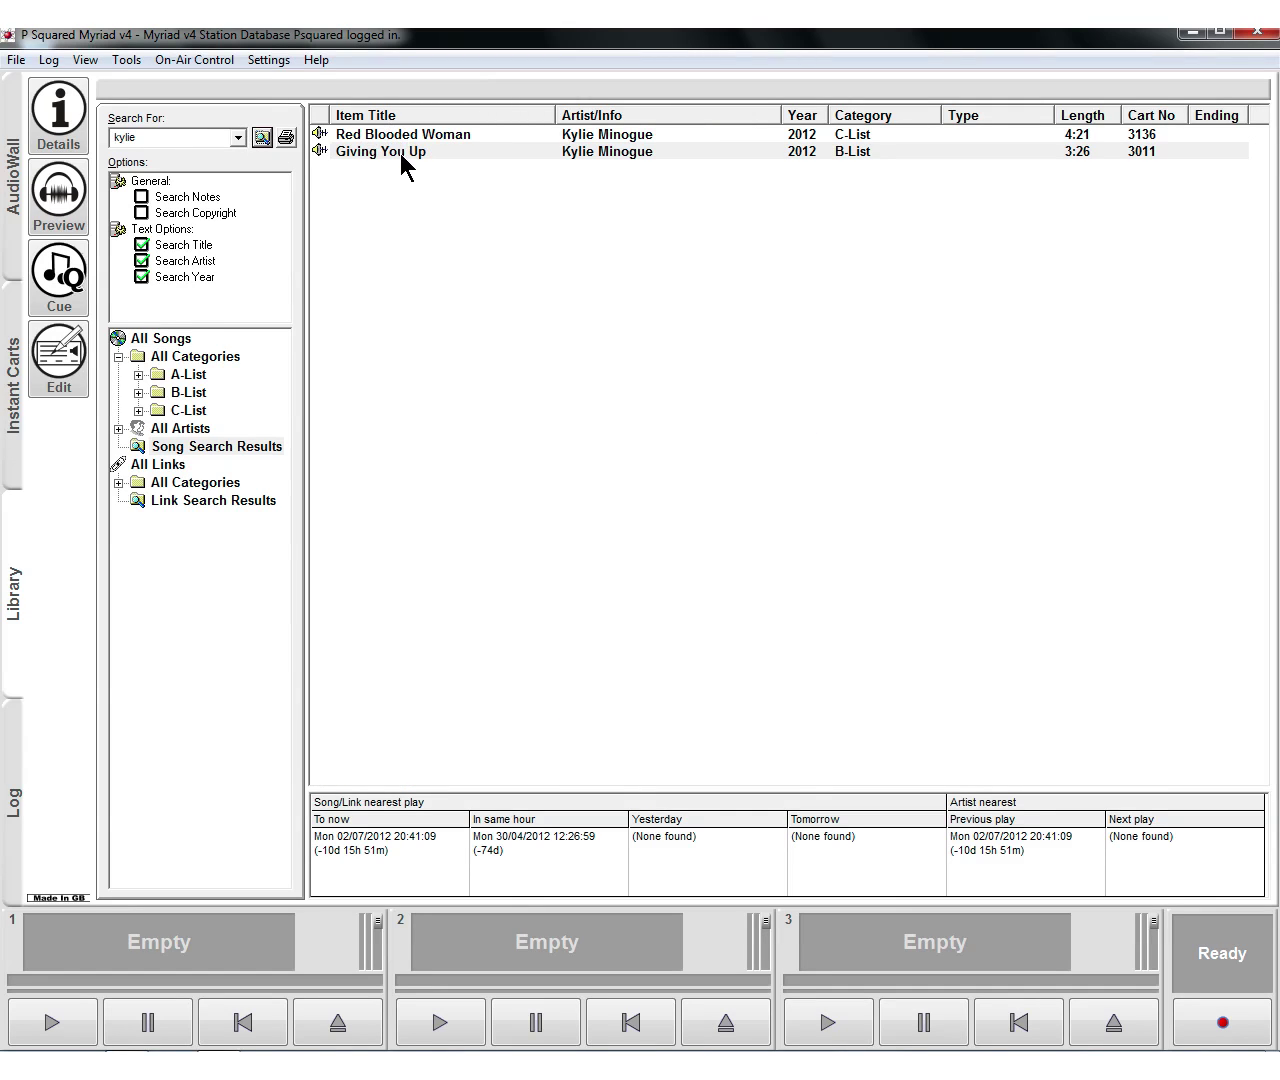
# - Pick <All Items> from the search history to list every song again
pyautogui.click(239, 138)
pyautogui.click(167, 171)
pyautogui.click(239, 138)
pyautogui.click(213, 156)
pyautogui.click(258, 139)
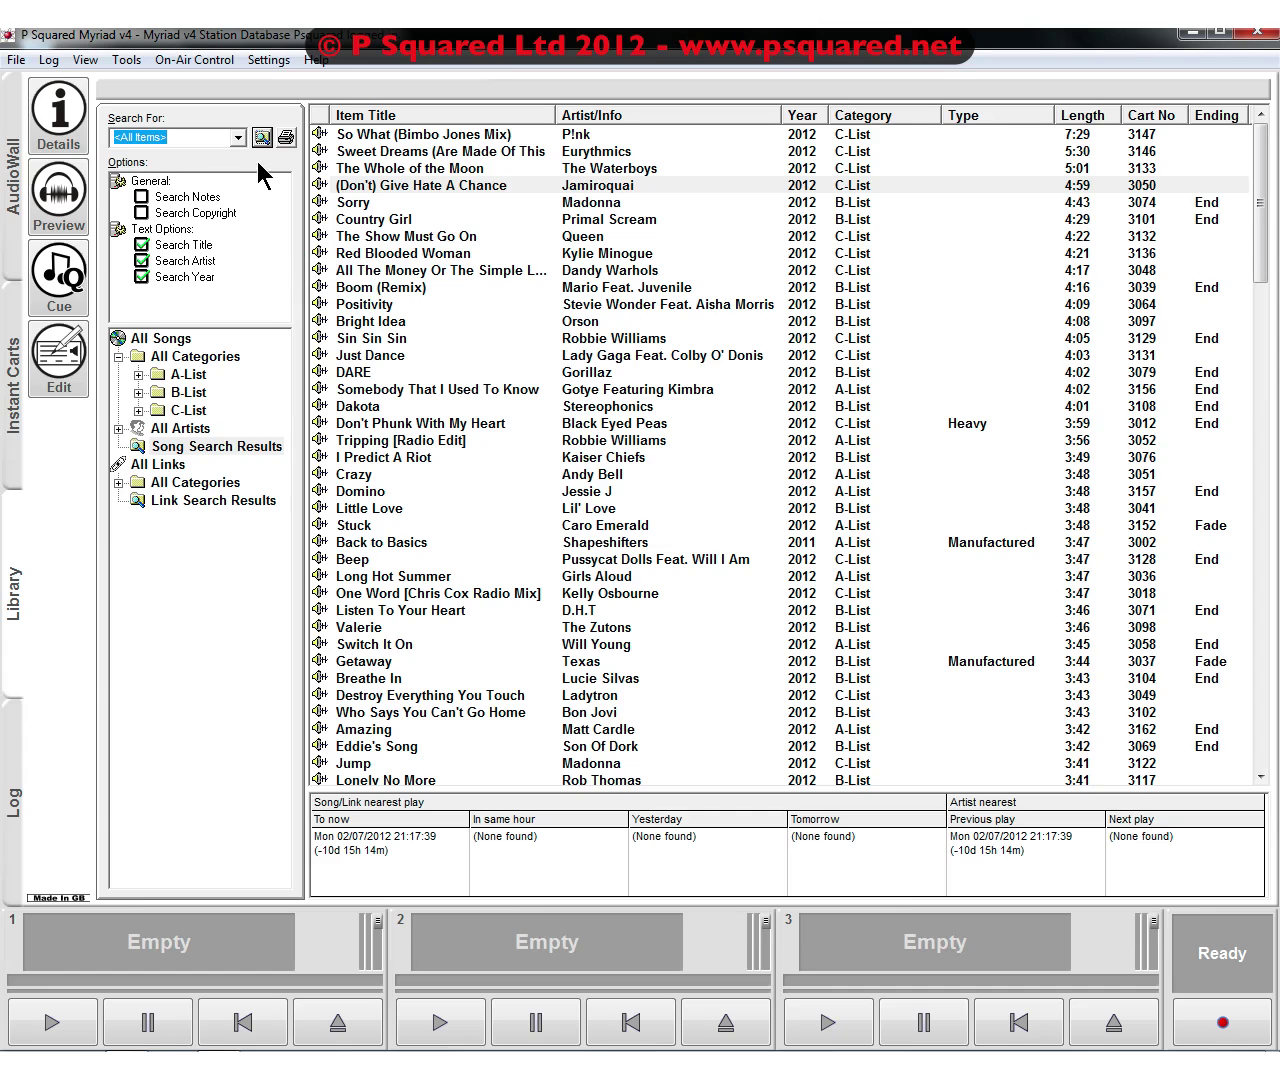
# - Select '(Don't) Give Hate A Chance', then search for 2011 songs
pyautogui.click(860, 186)
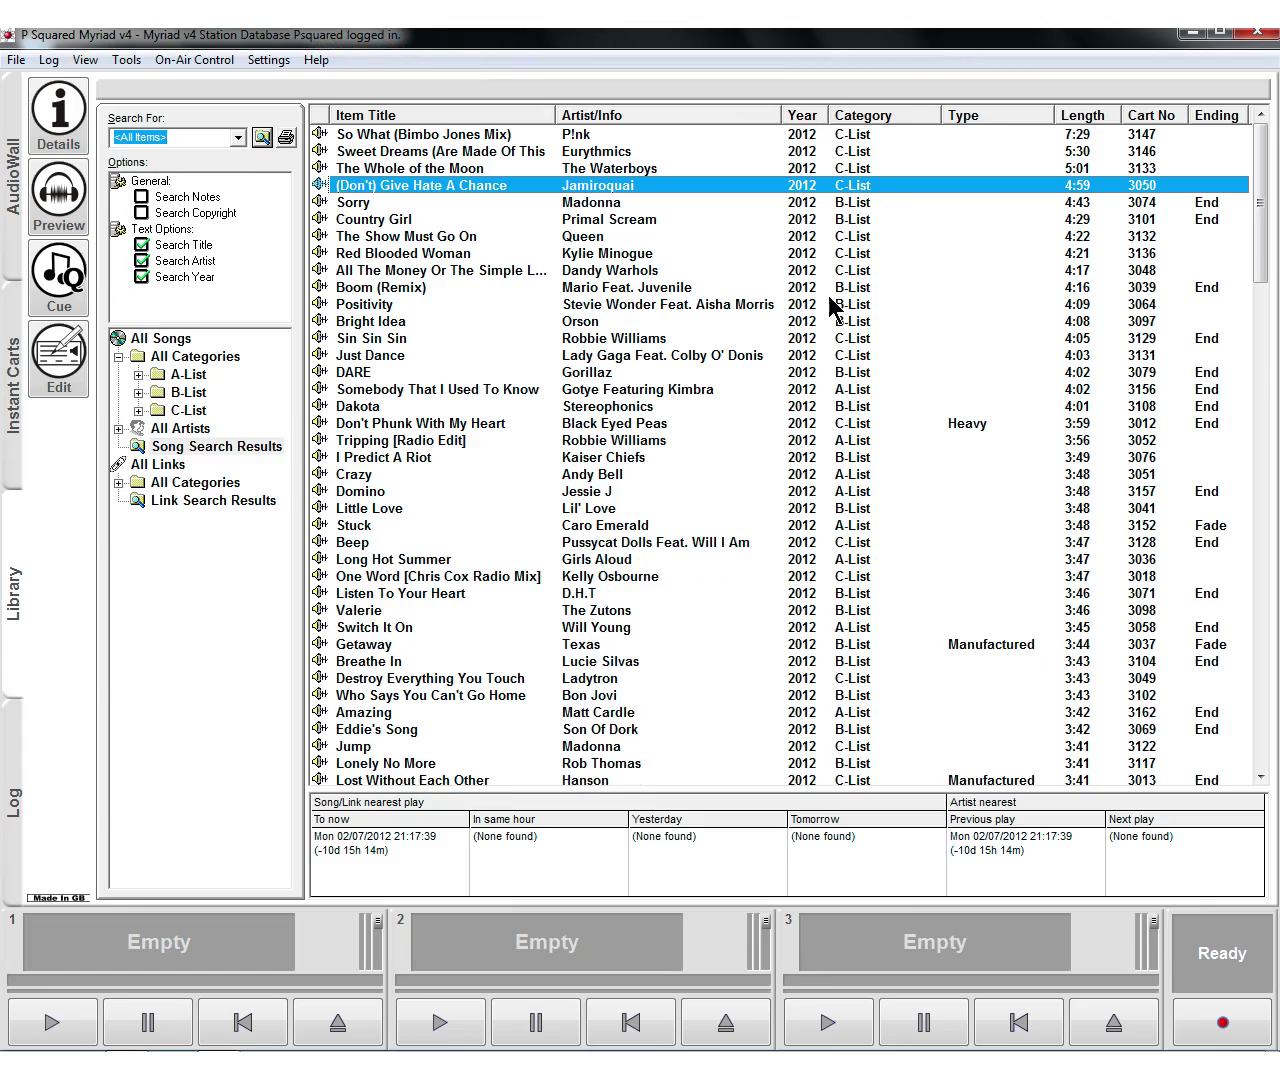
pyautogui.scroll(-20, 826, 296)
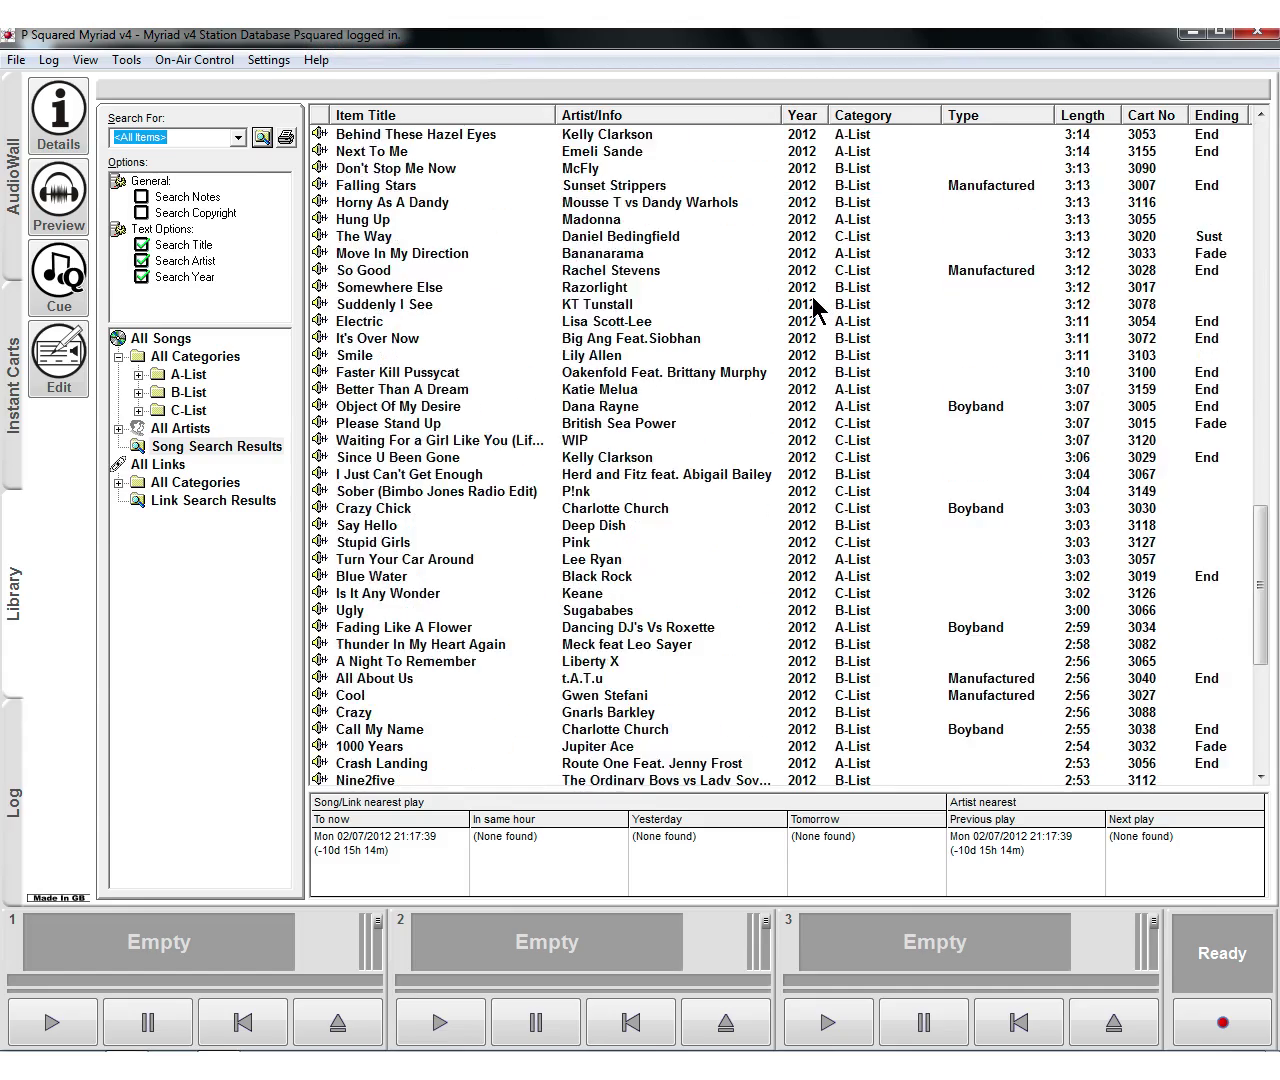
pyautogui.scroll(-8, 812, 296)
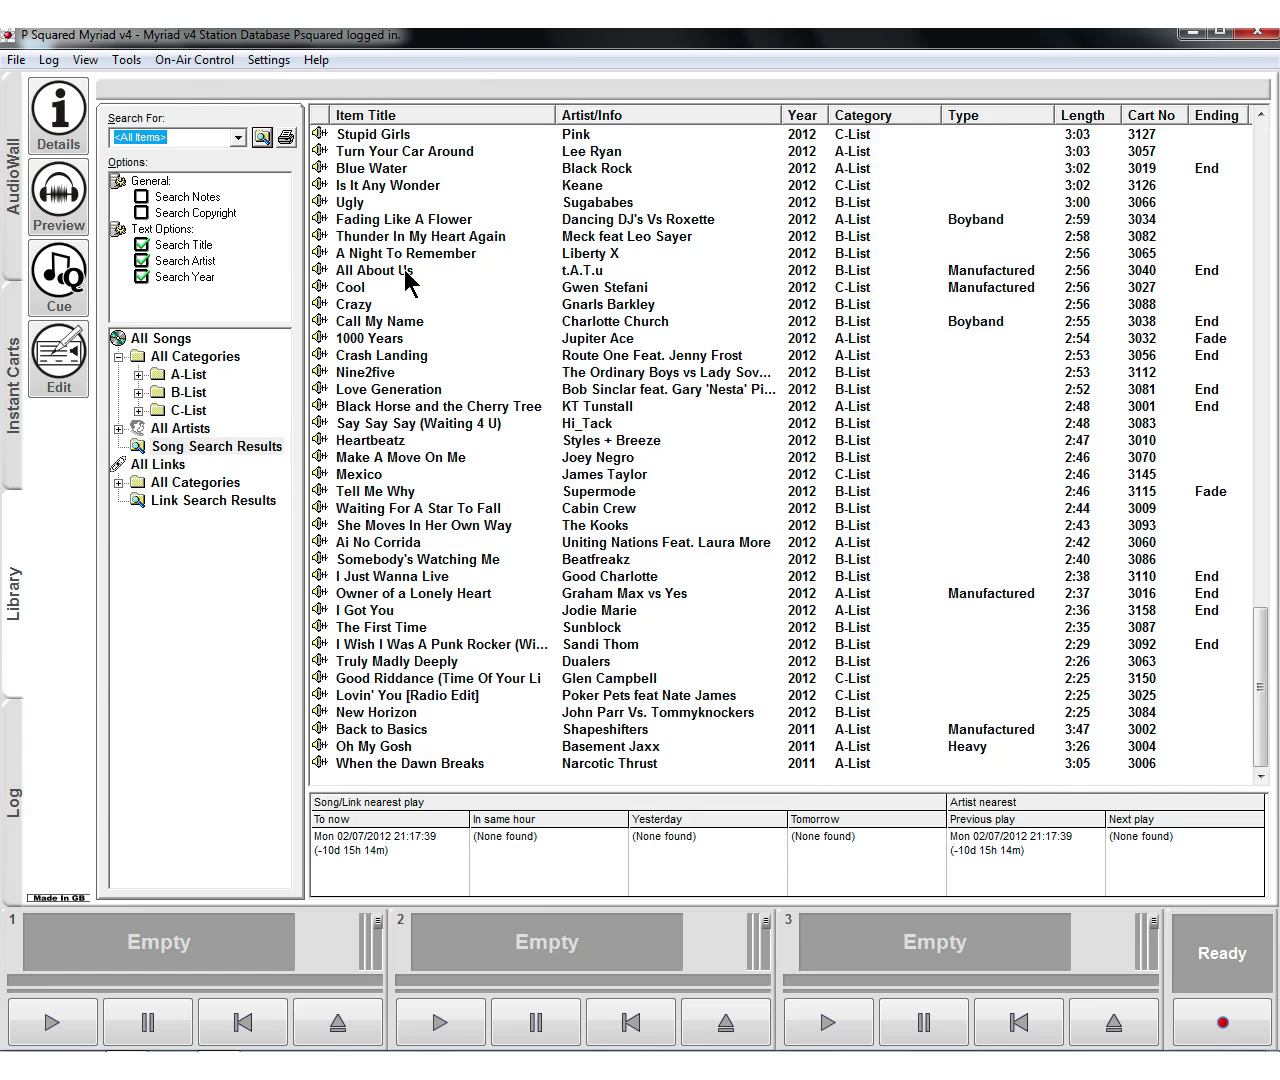
pyautogui.write('2011')
pyautogui.press('Return')
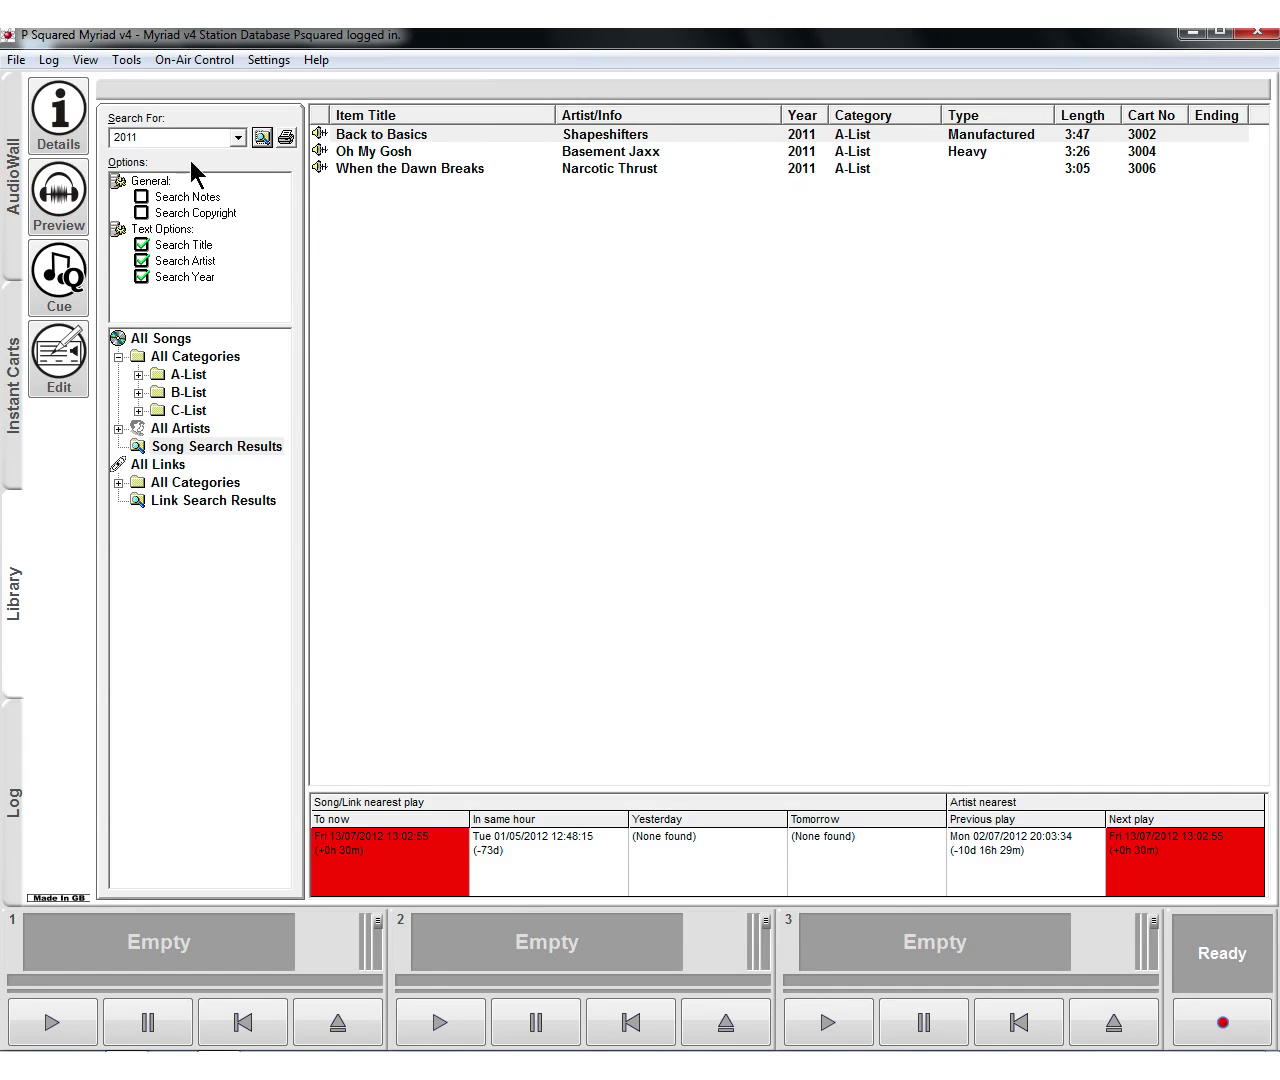
# - Reset the search to <All Items>, check link results, and show All Songs from every category
pyautogui.click(238, 137)
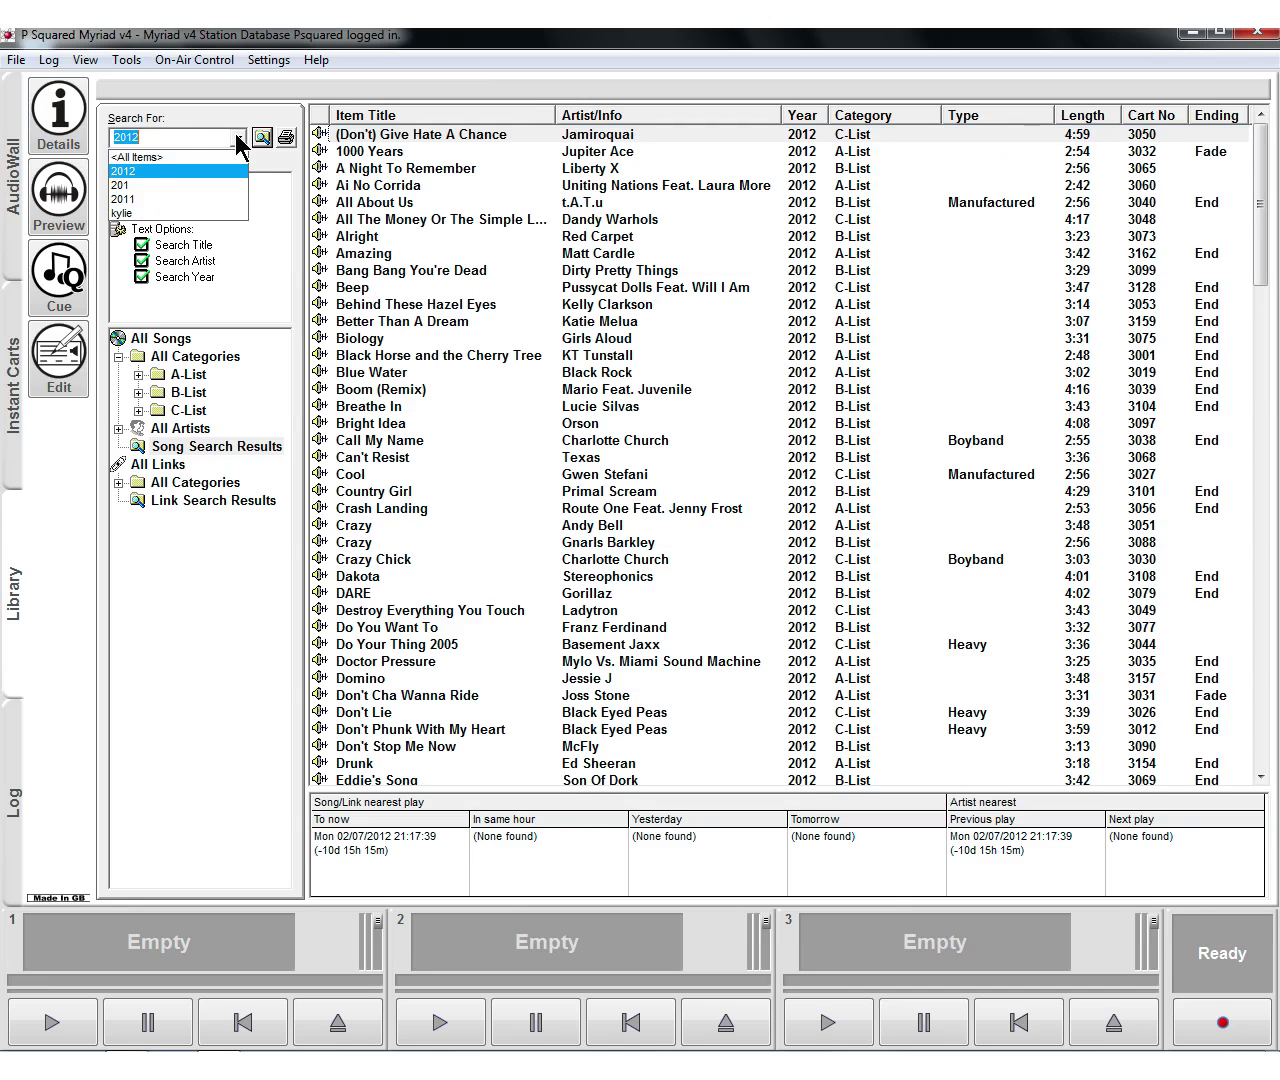
pyautogui.click(160, 158)
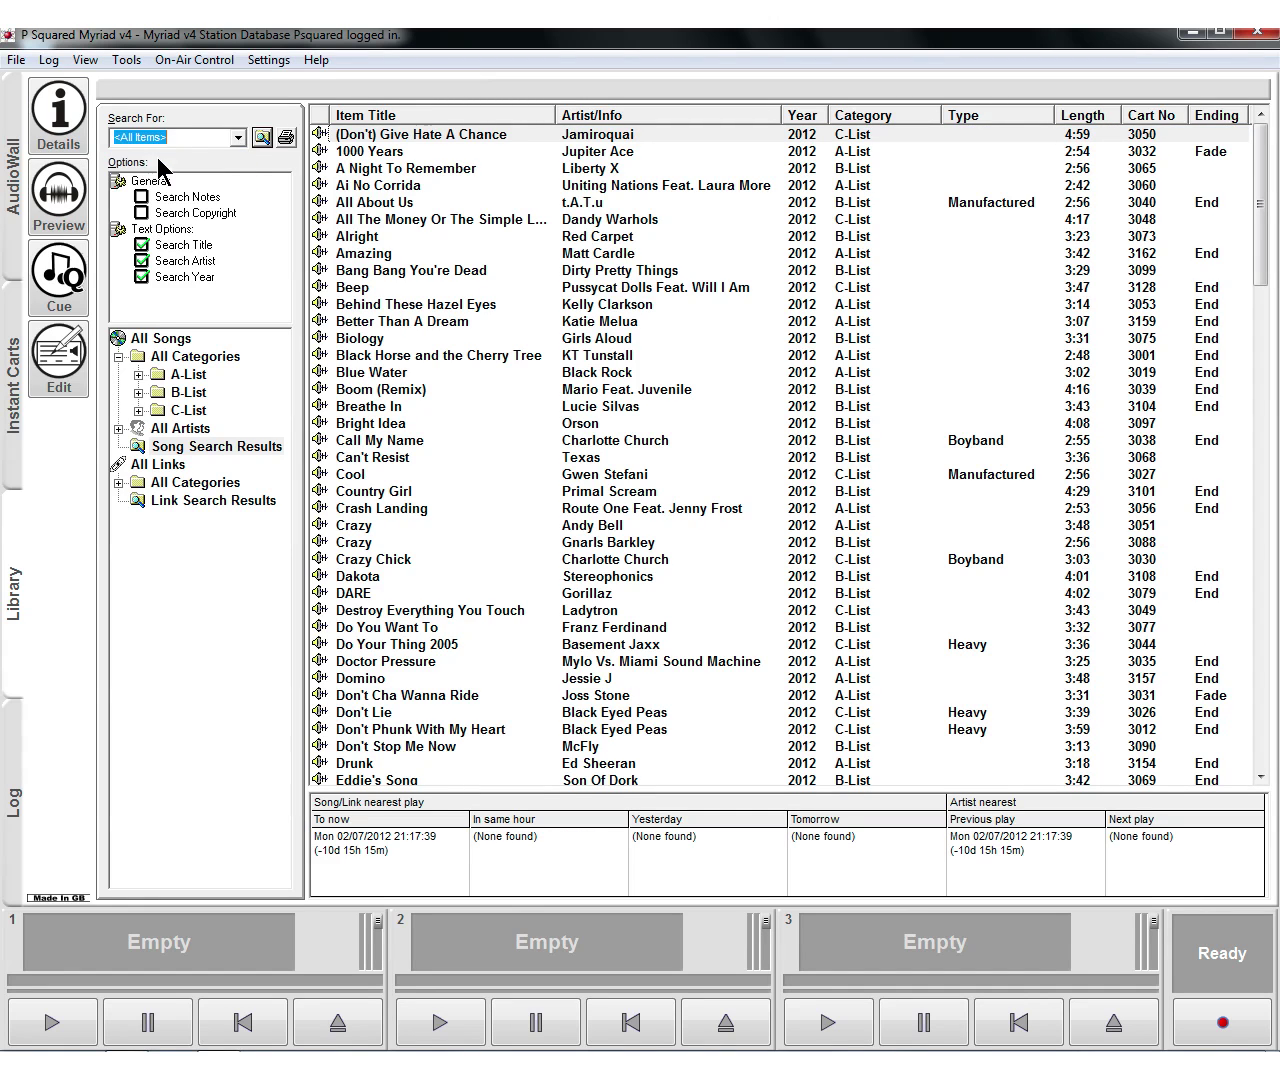
pyautogui.click(262, 137)
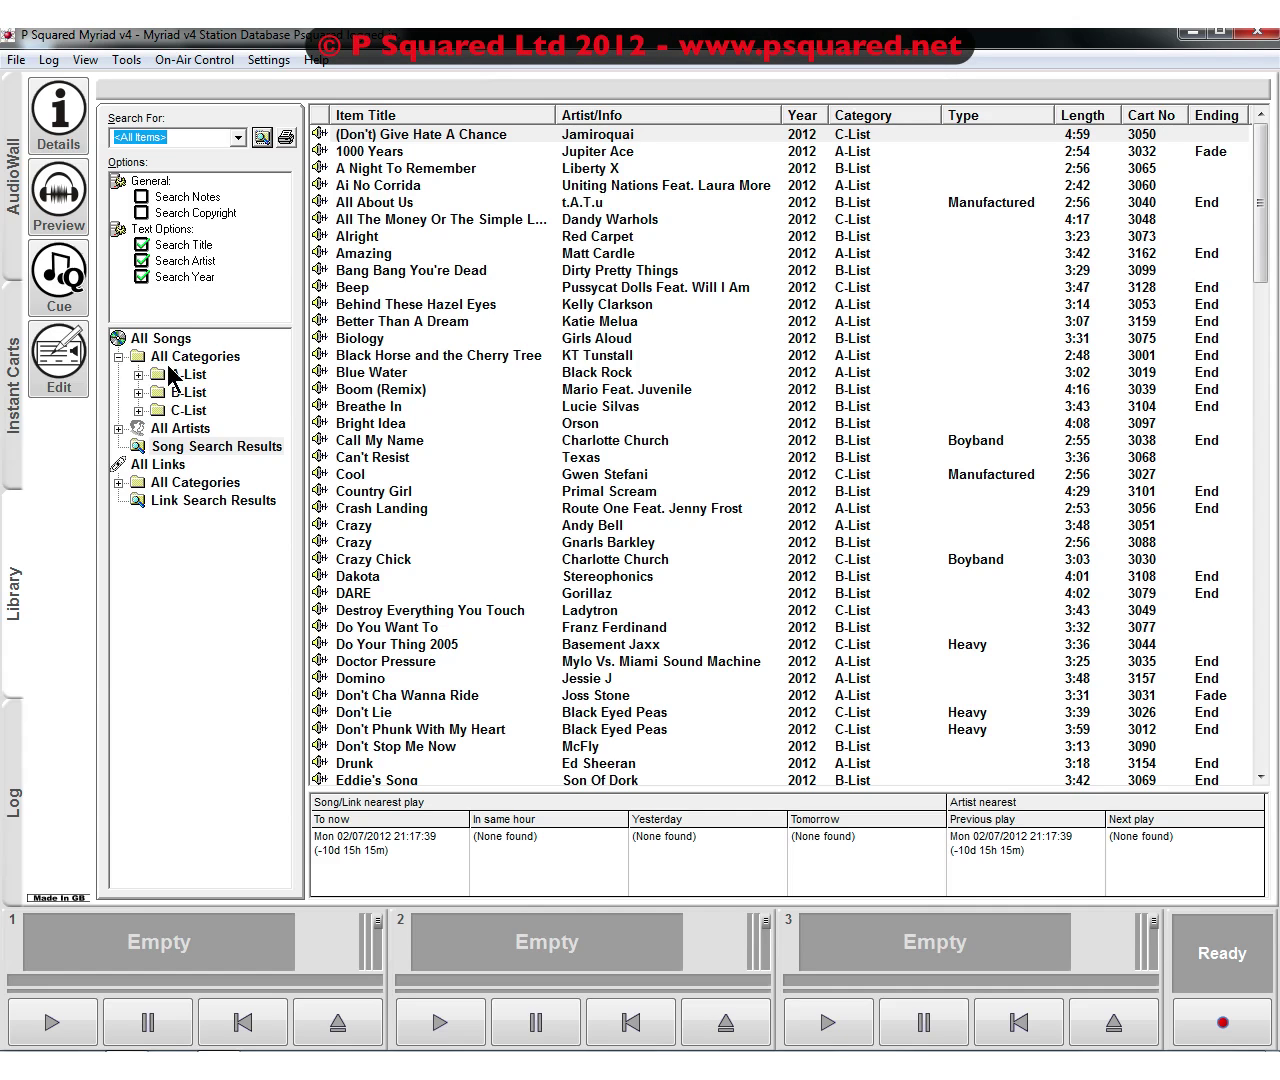
pyautogui.click(176, 446)
pyautogui.click(184, 502)
pyautogui.click(160, 341)
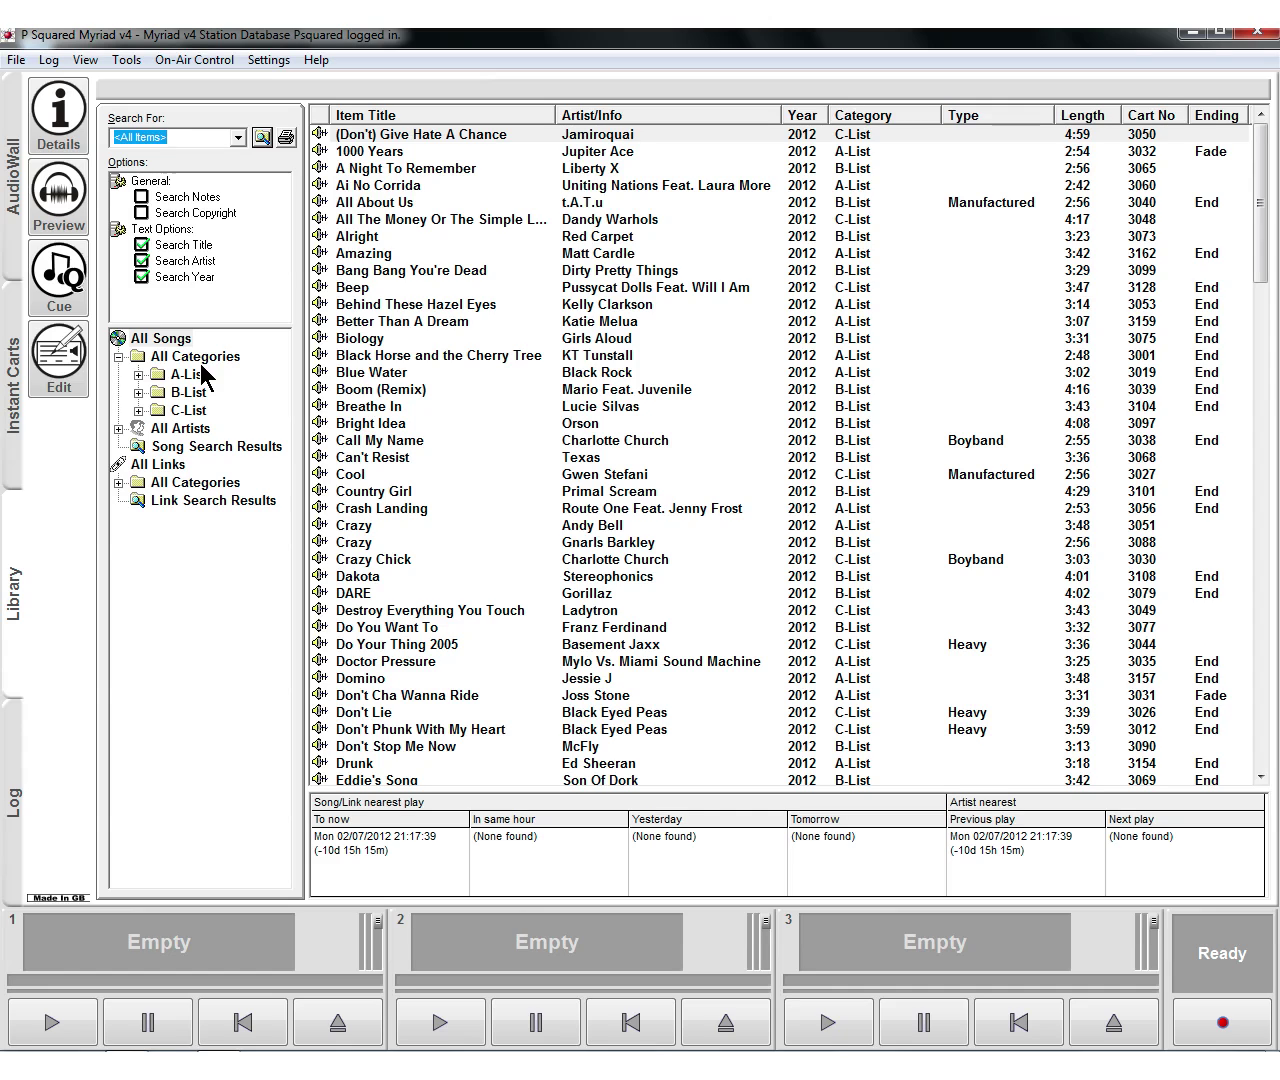
pyautogui.click(397, 186)
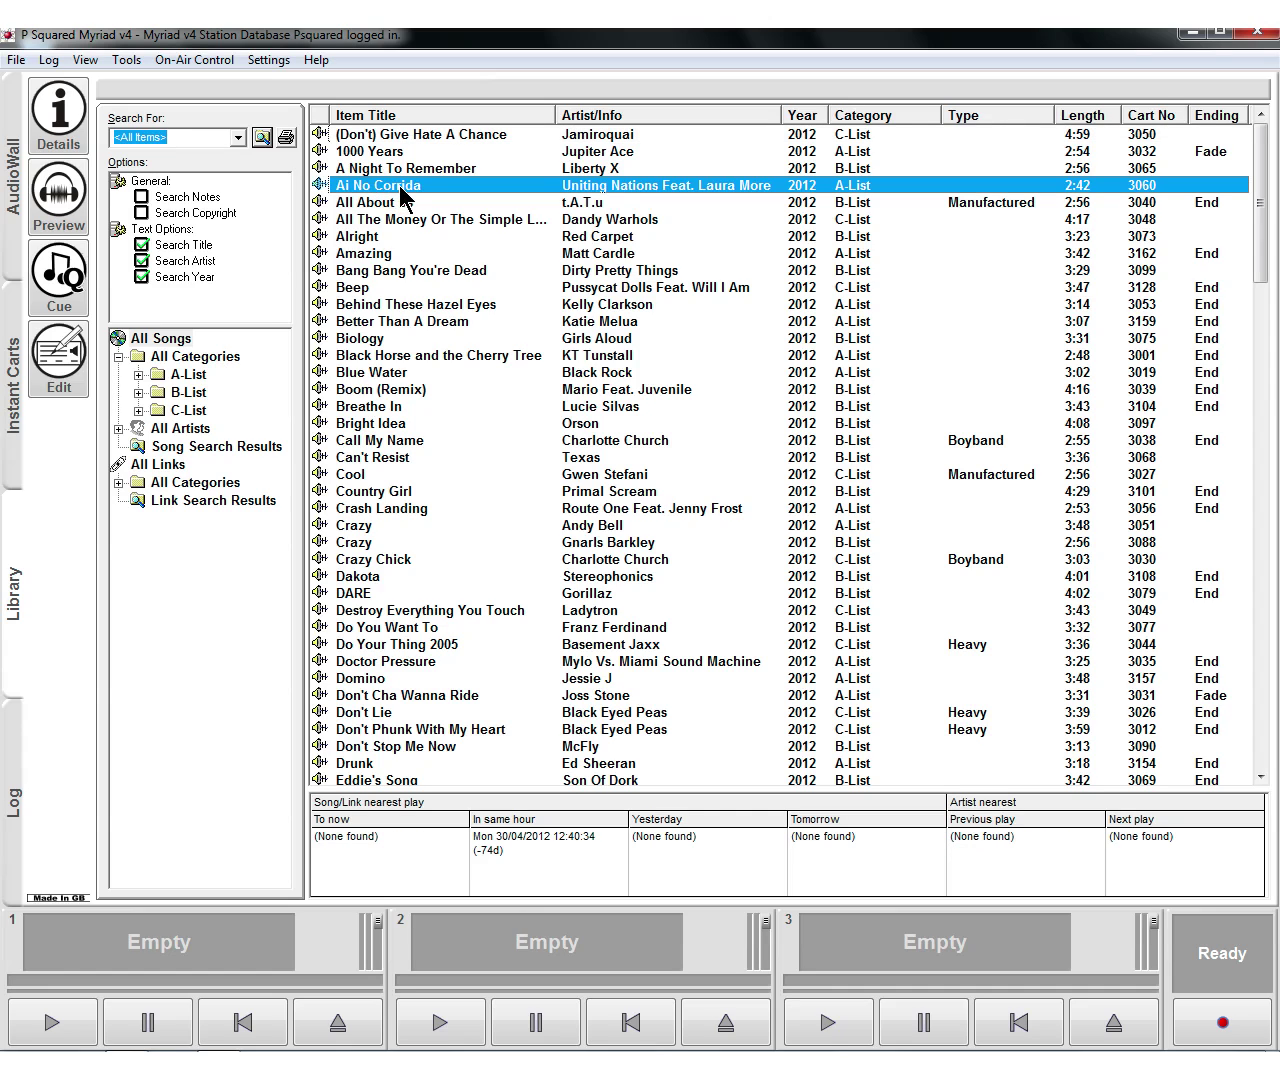
pyautogui.click(58, 130)
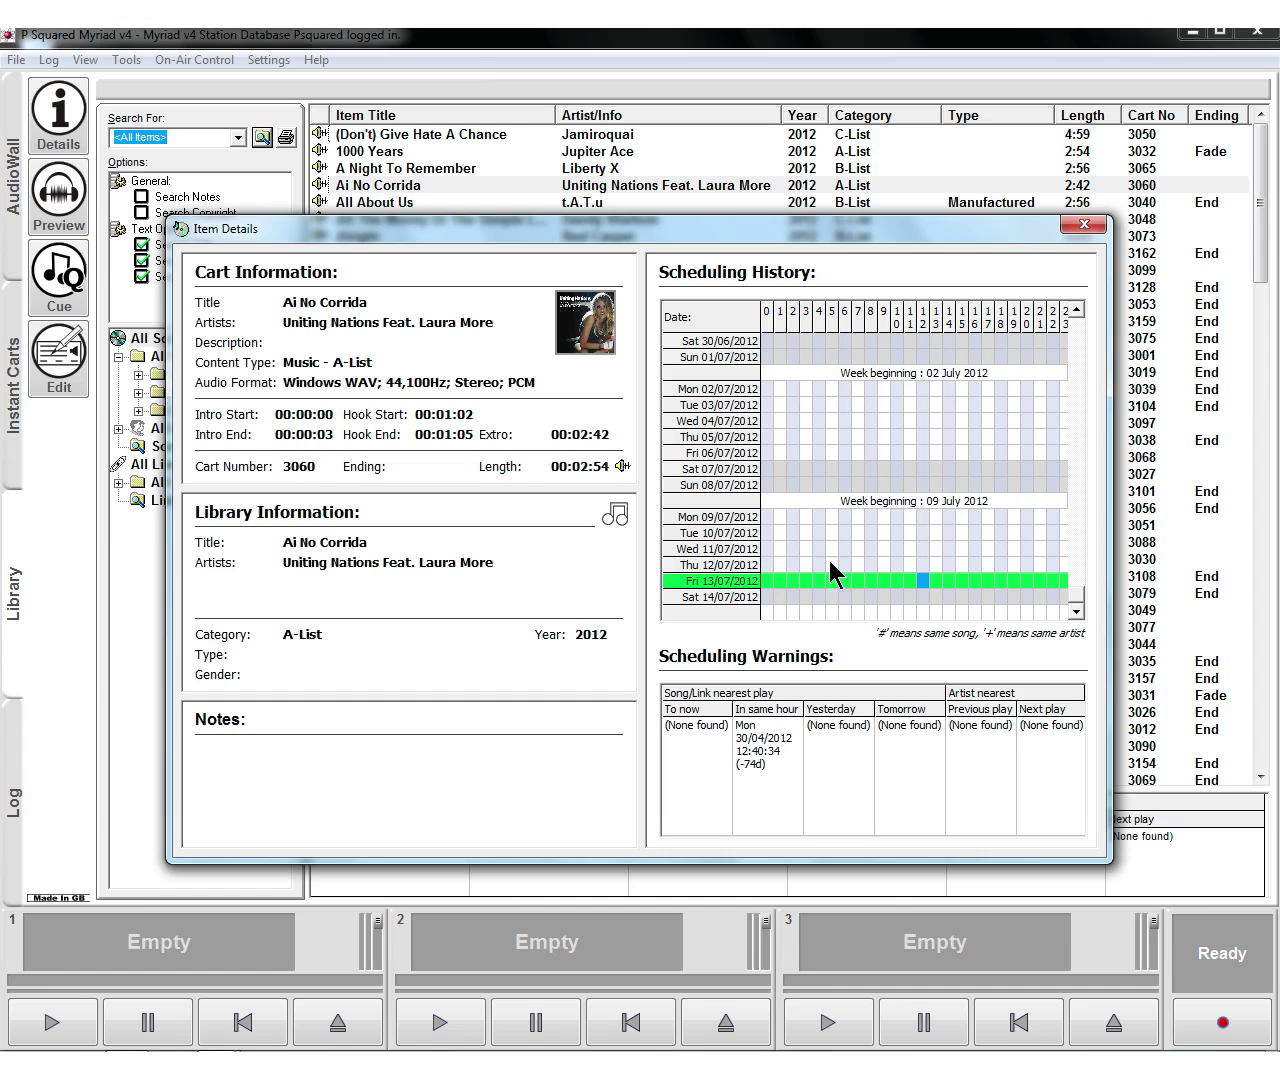
pyautogui.click(1082, 223)
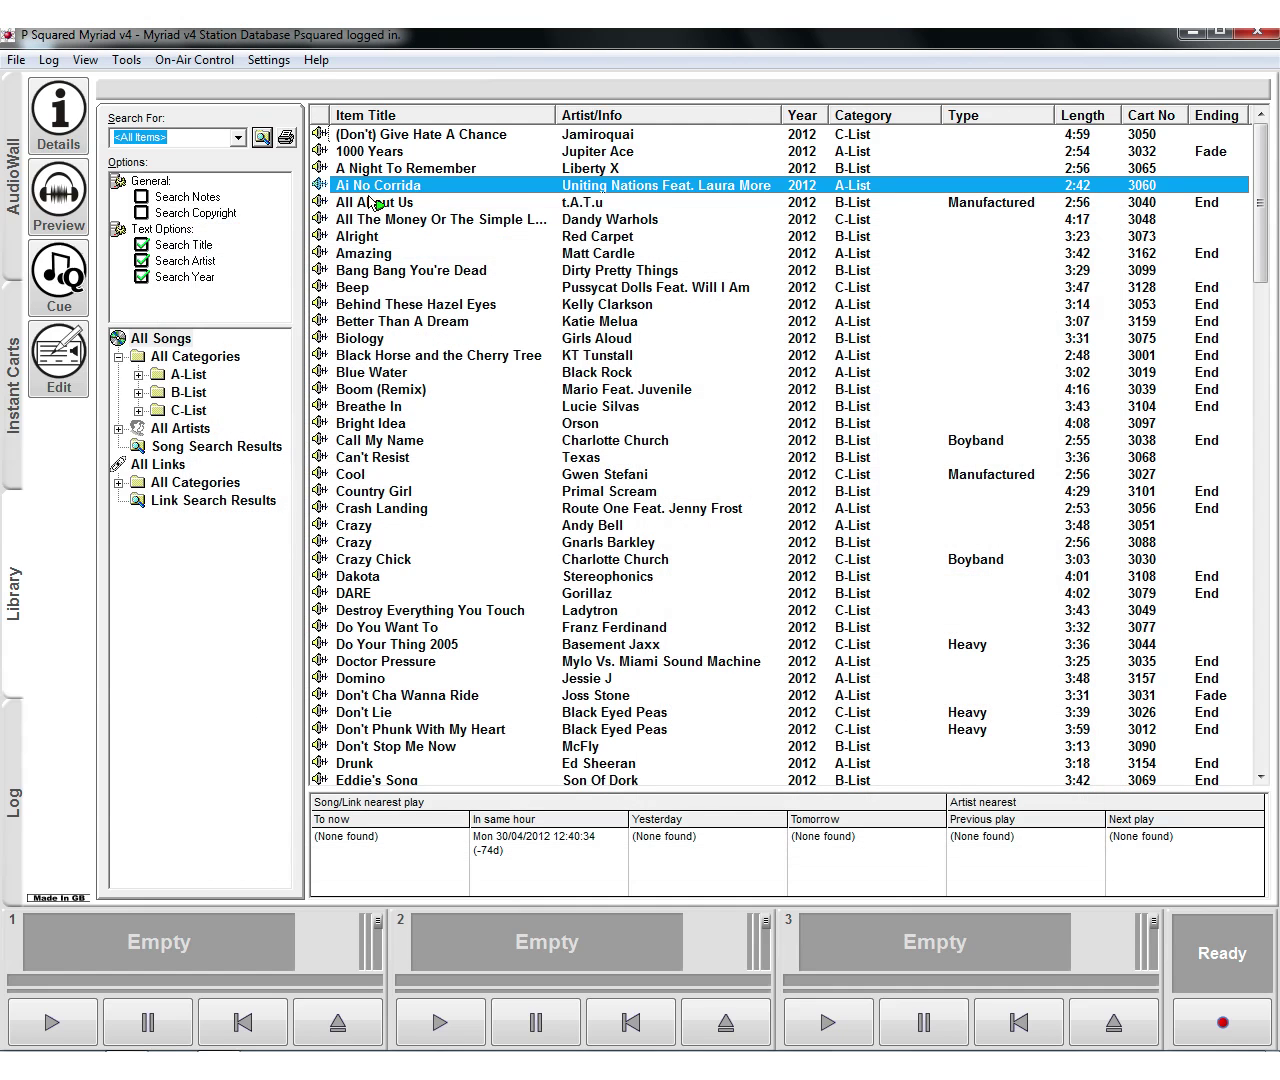
pyautogui.click(60, 200)
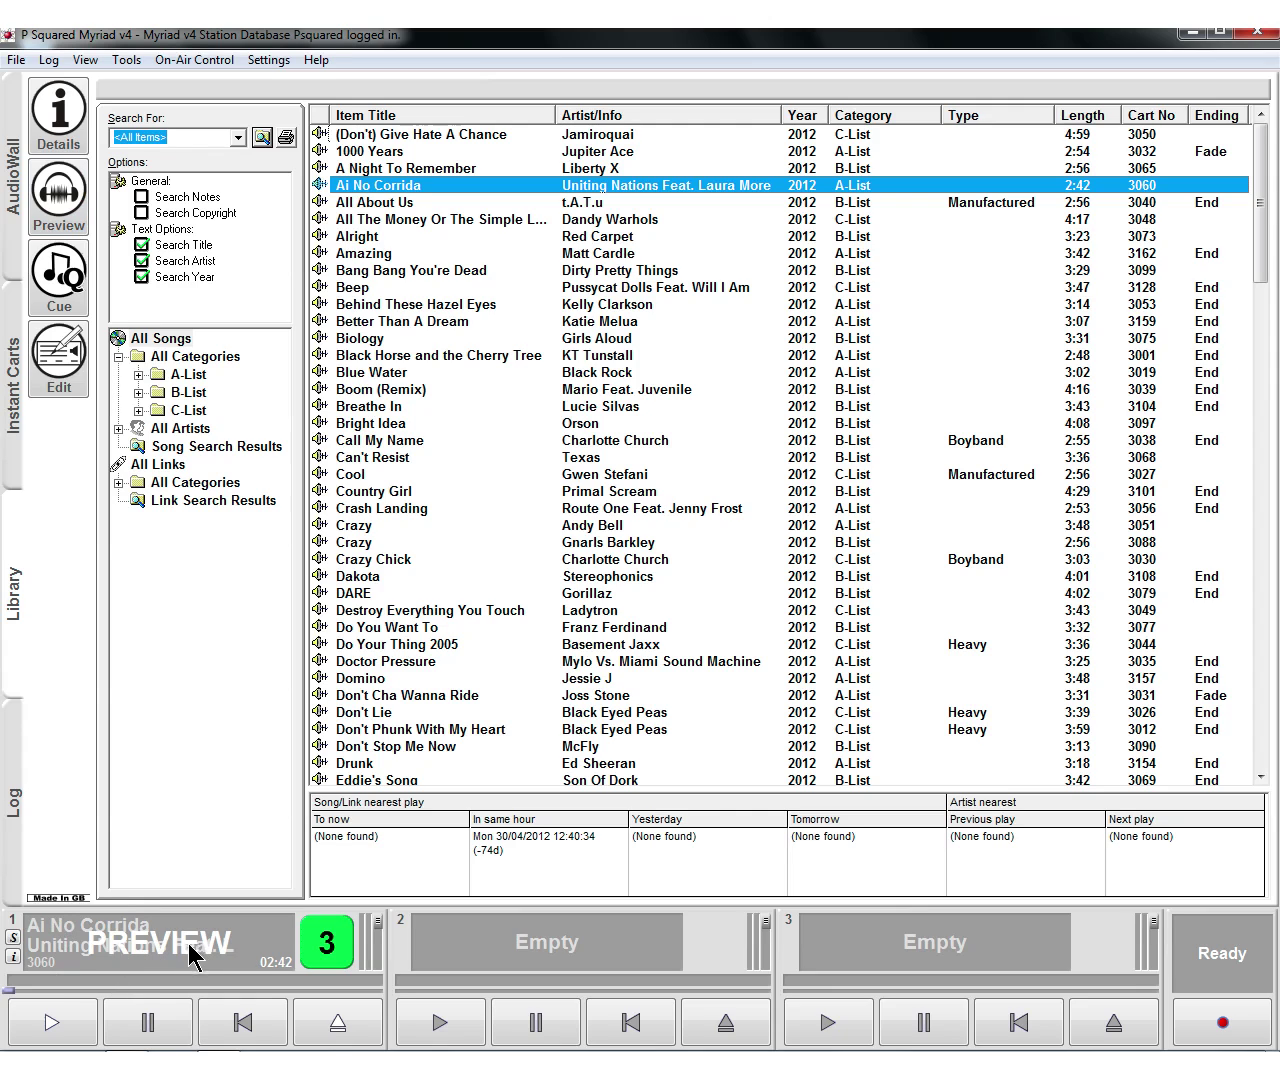
pyautogui.click(66, 1026)
pyautogui.click(249, 1030)
pyautogui.click(325, 1030)
pyautogui.click(59, 275)
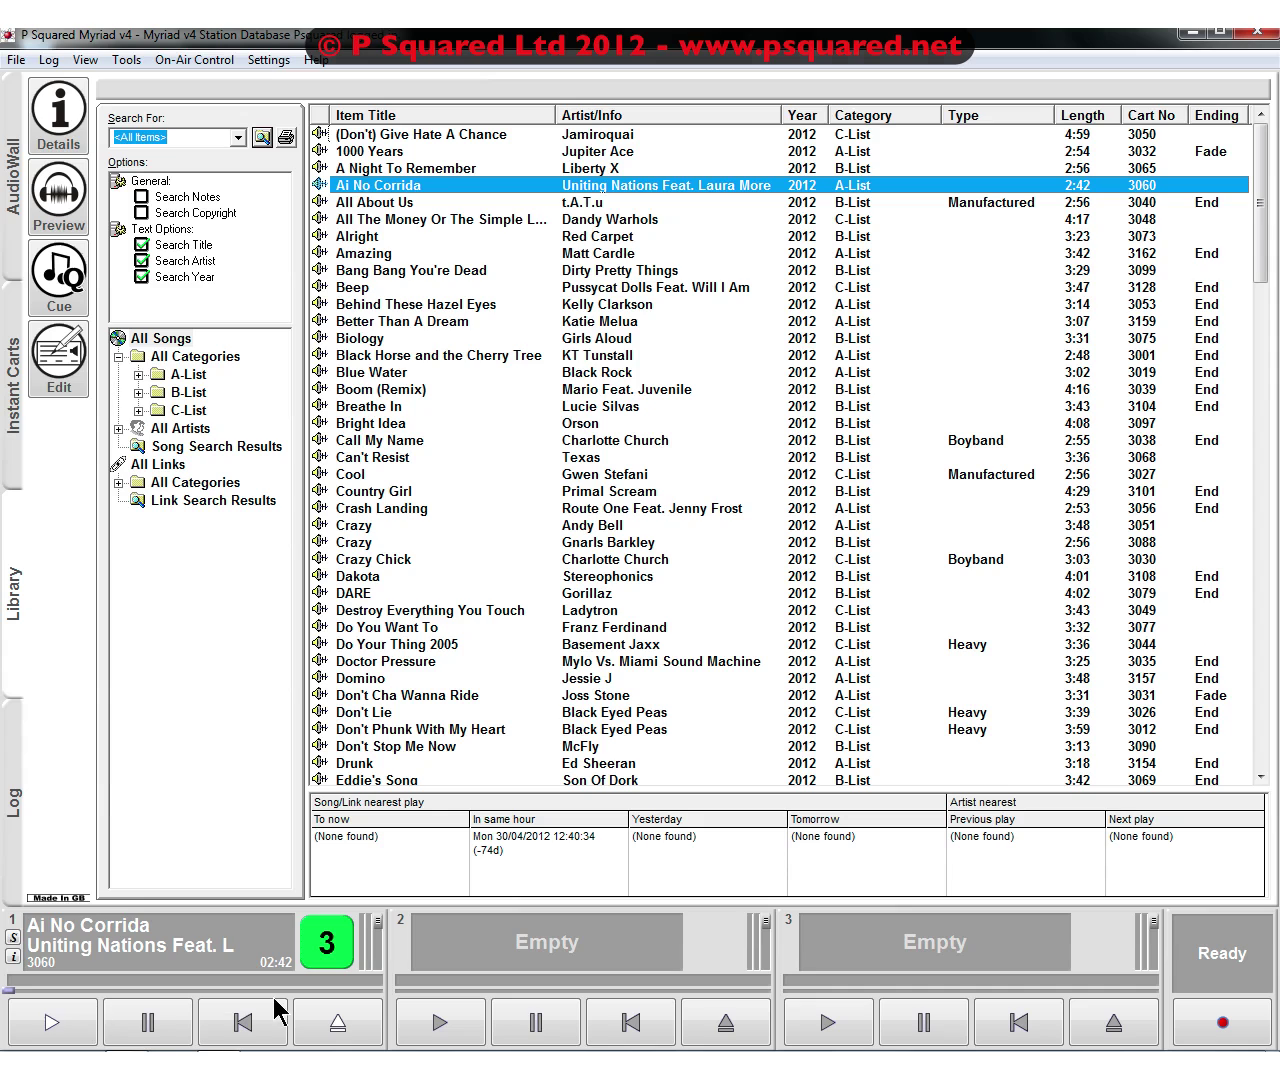
pyautogui.click(328, 1015)
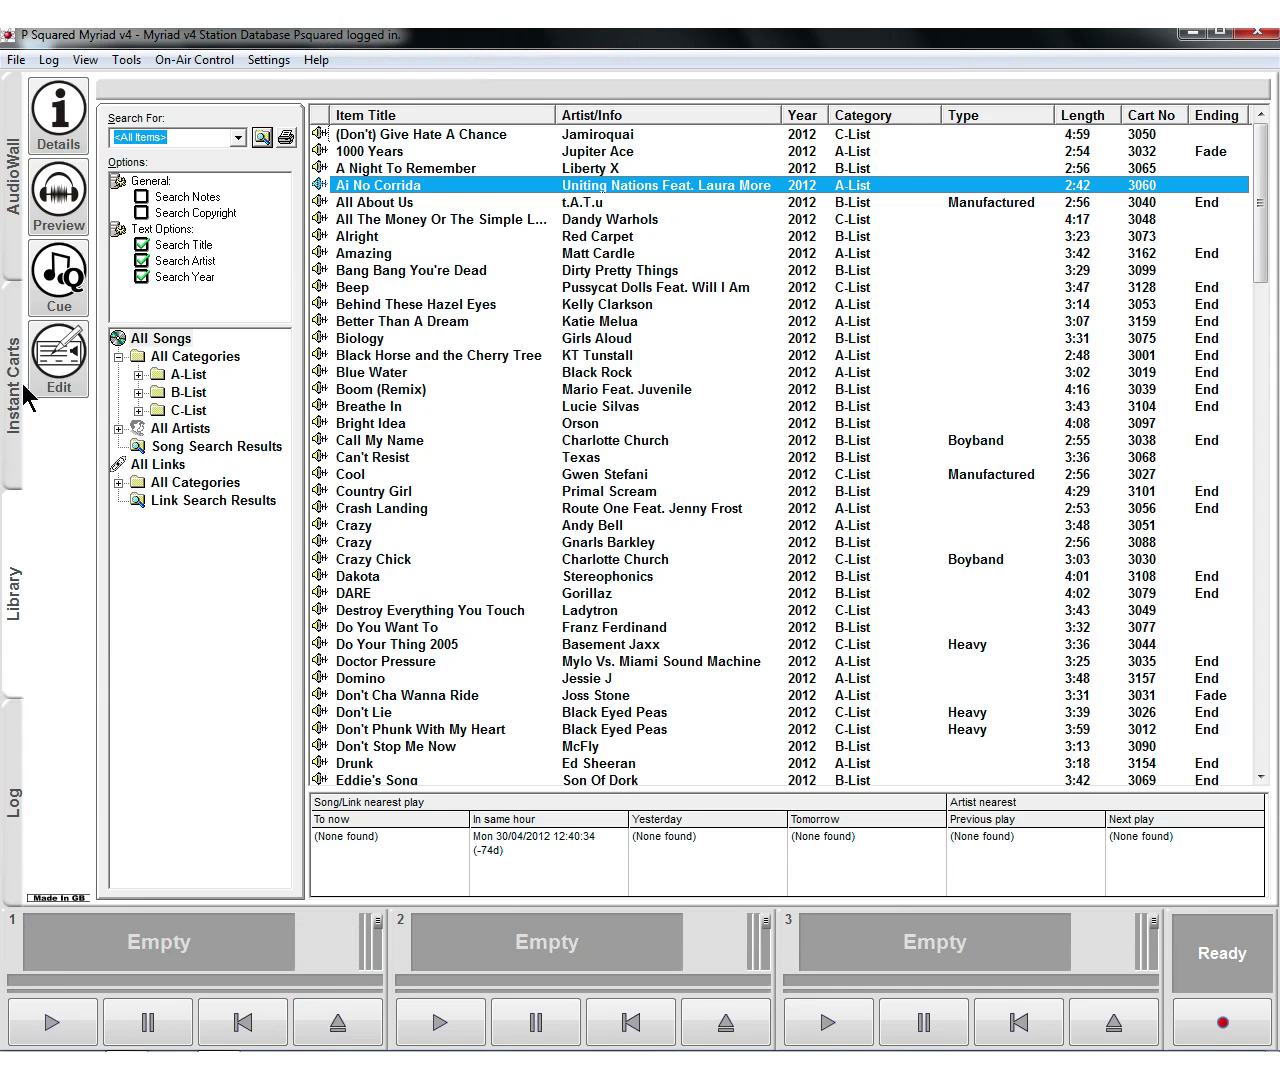
pyautogui.click(55, 355)
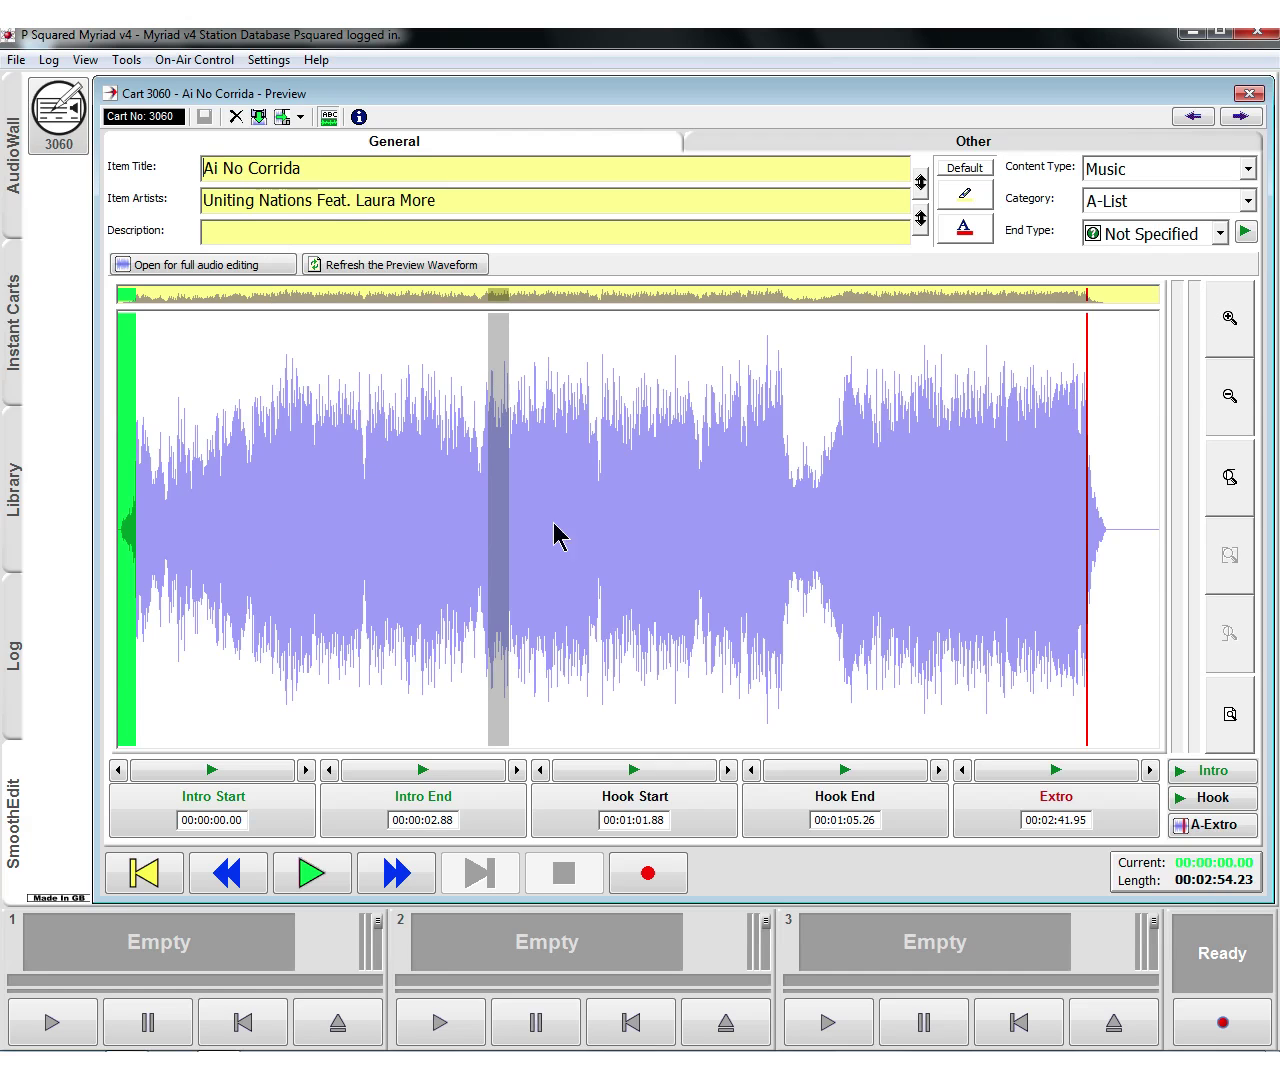
pyautogui.click(1249, 93)
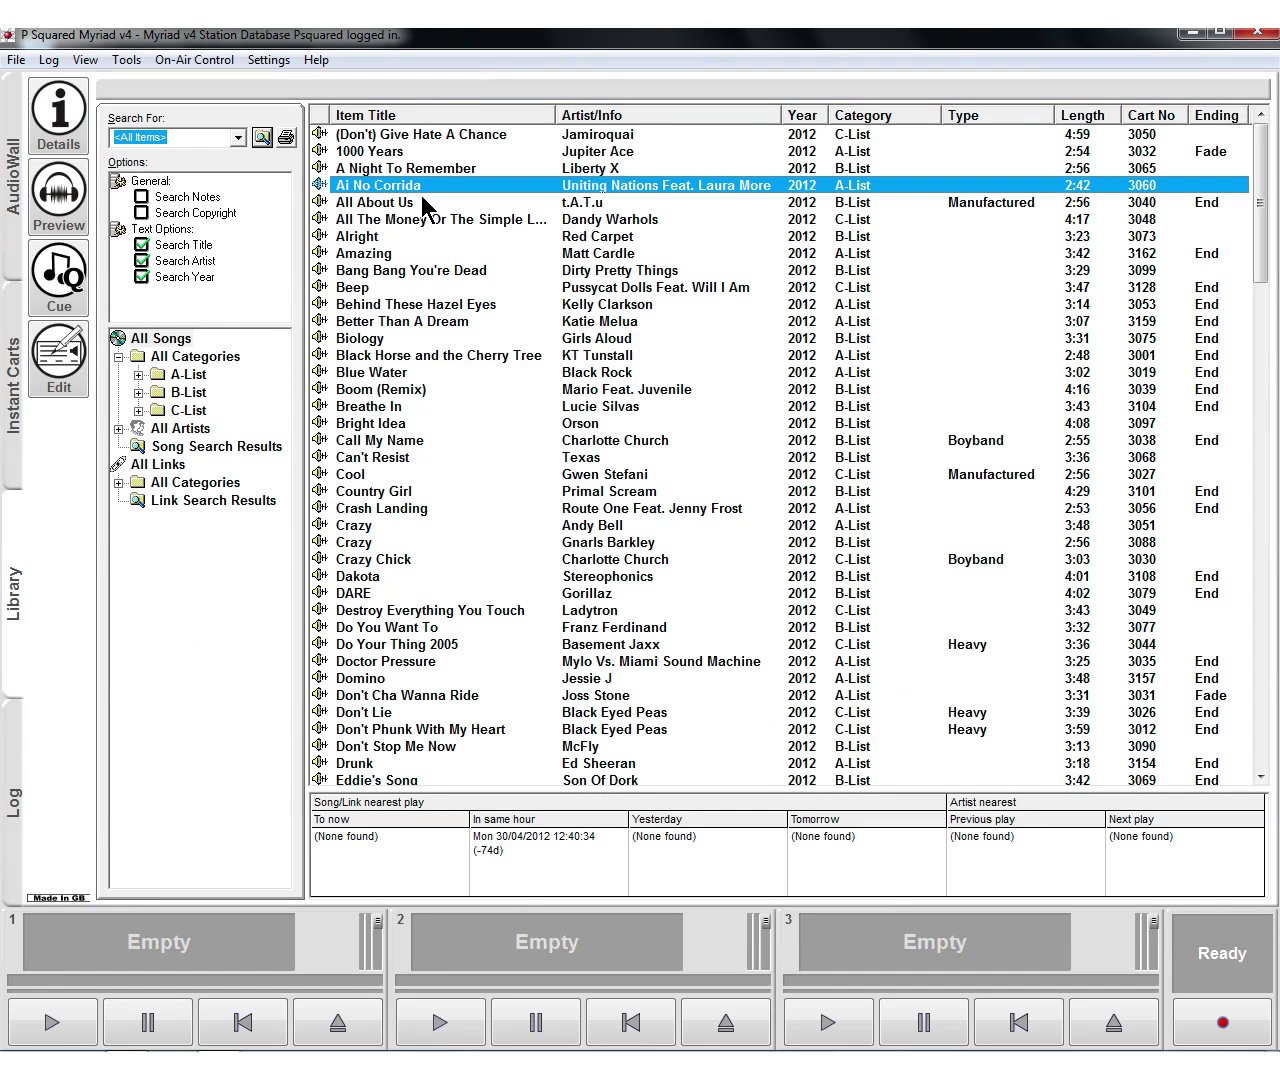
pyautogui.doubleClick(322, 186)
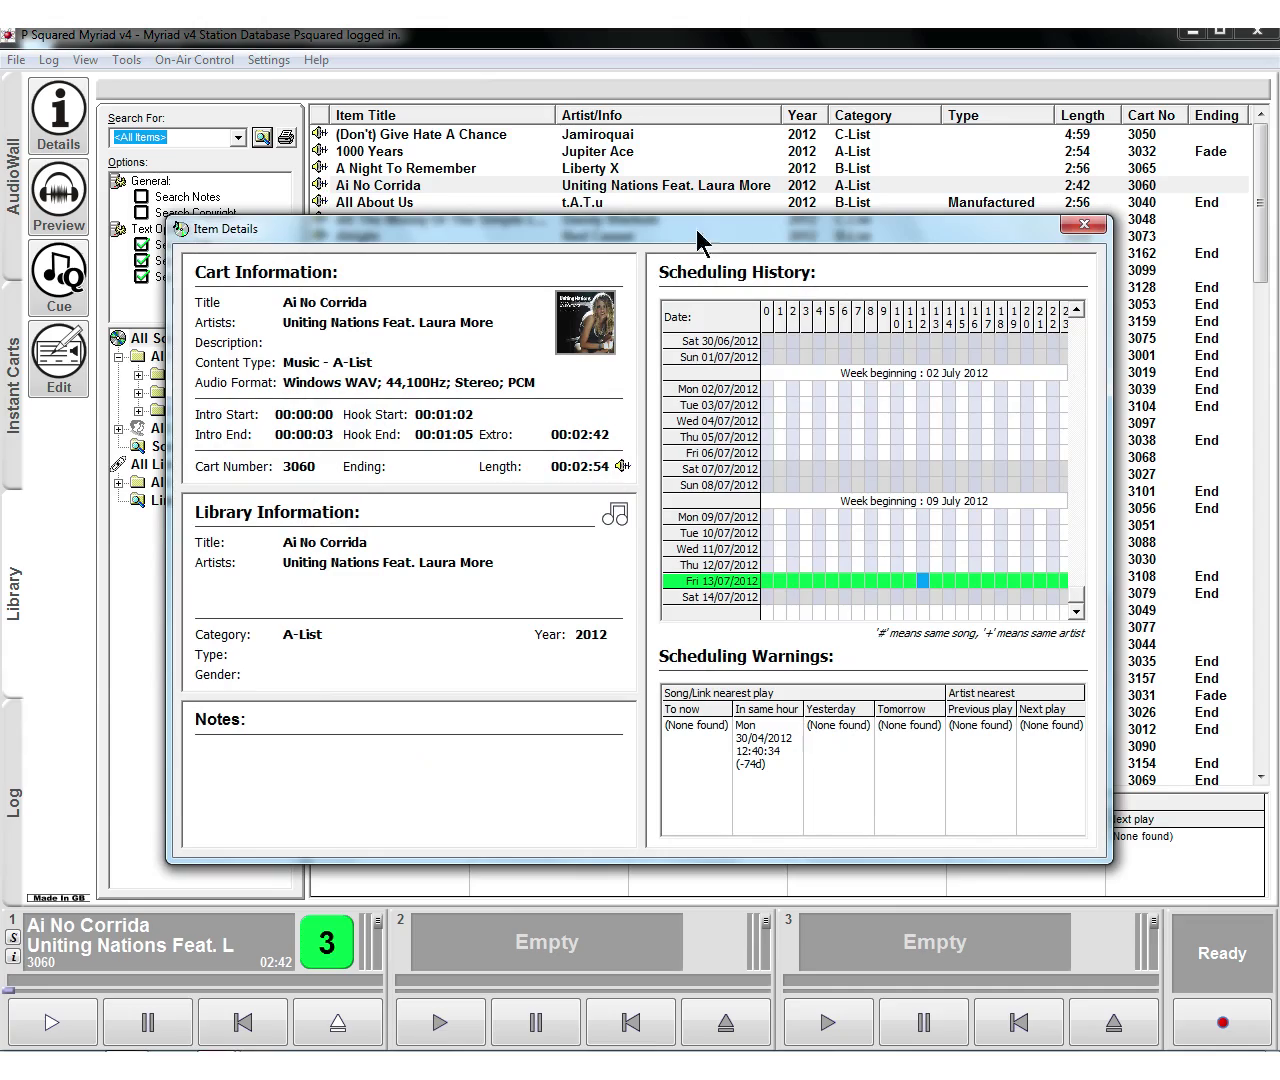
pyautogui.click(1083, 223)
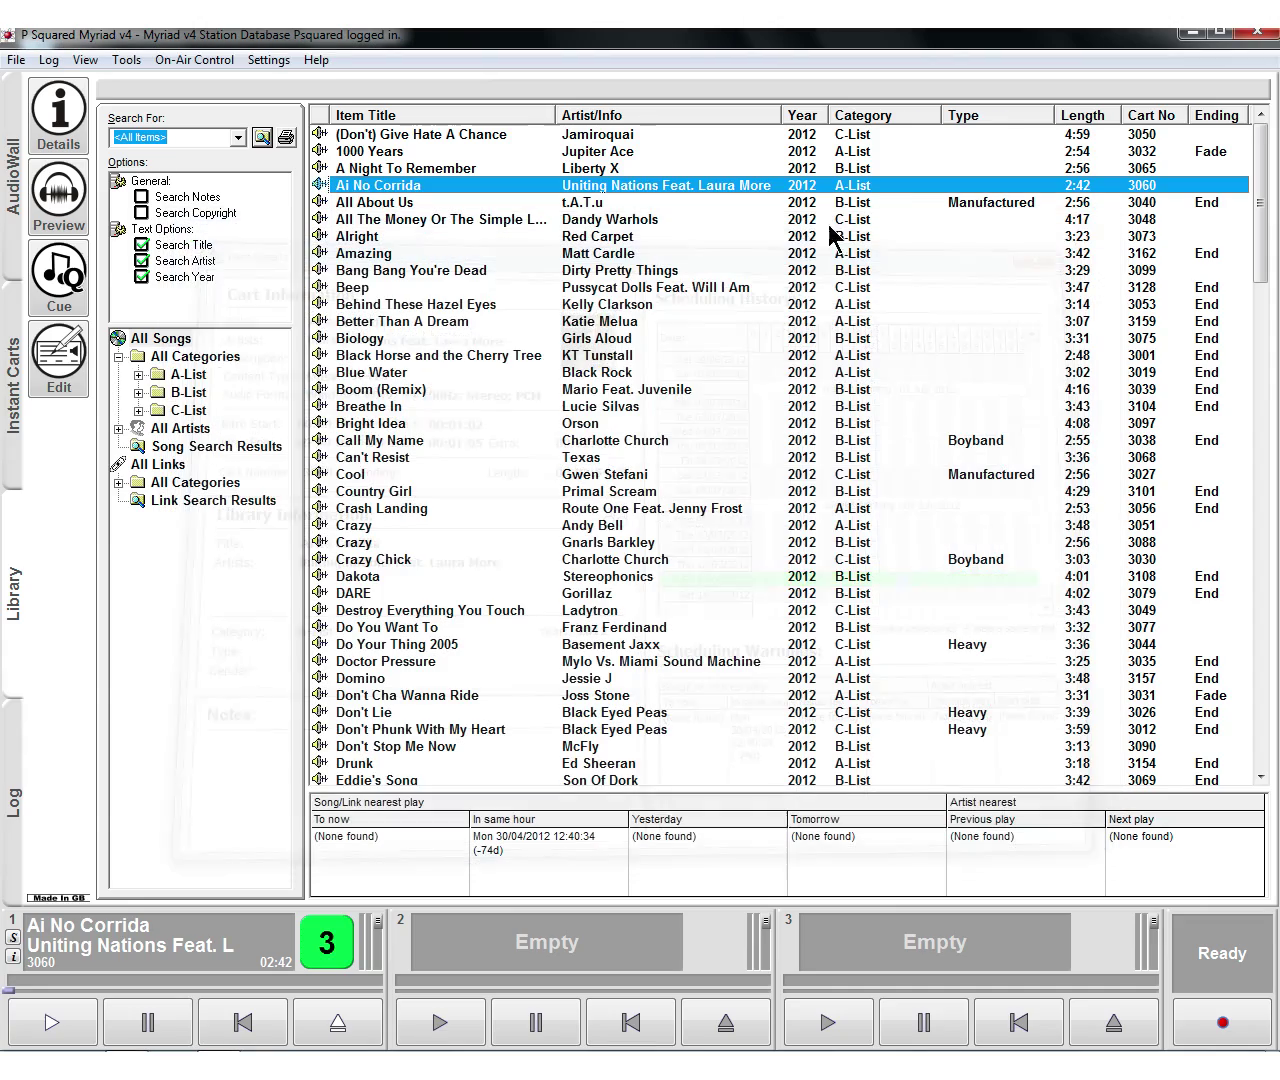
pyautogui.doubleClick(628, 190)
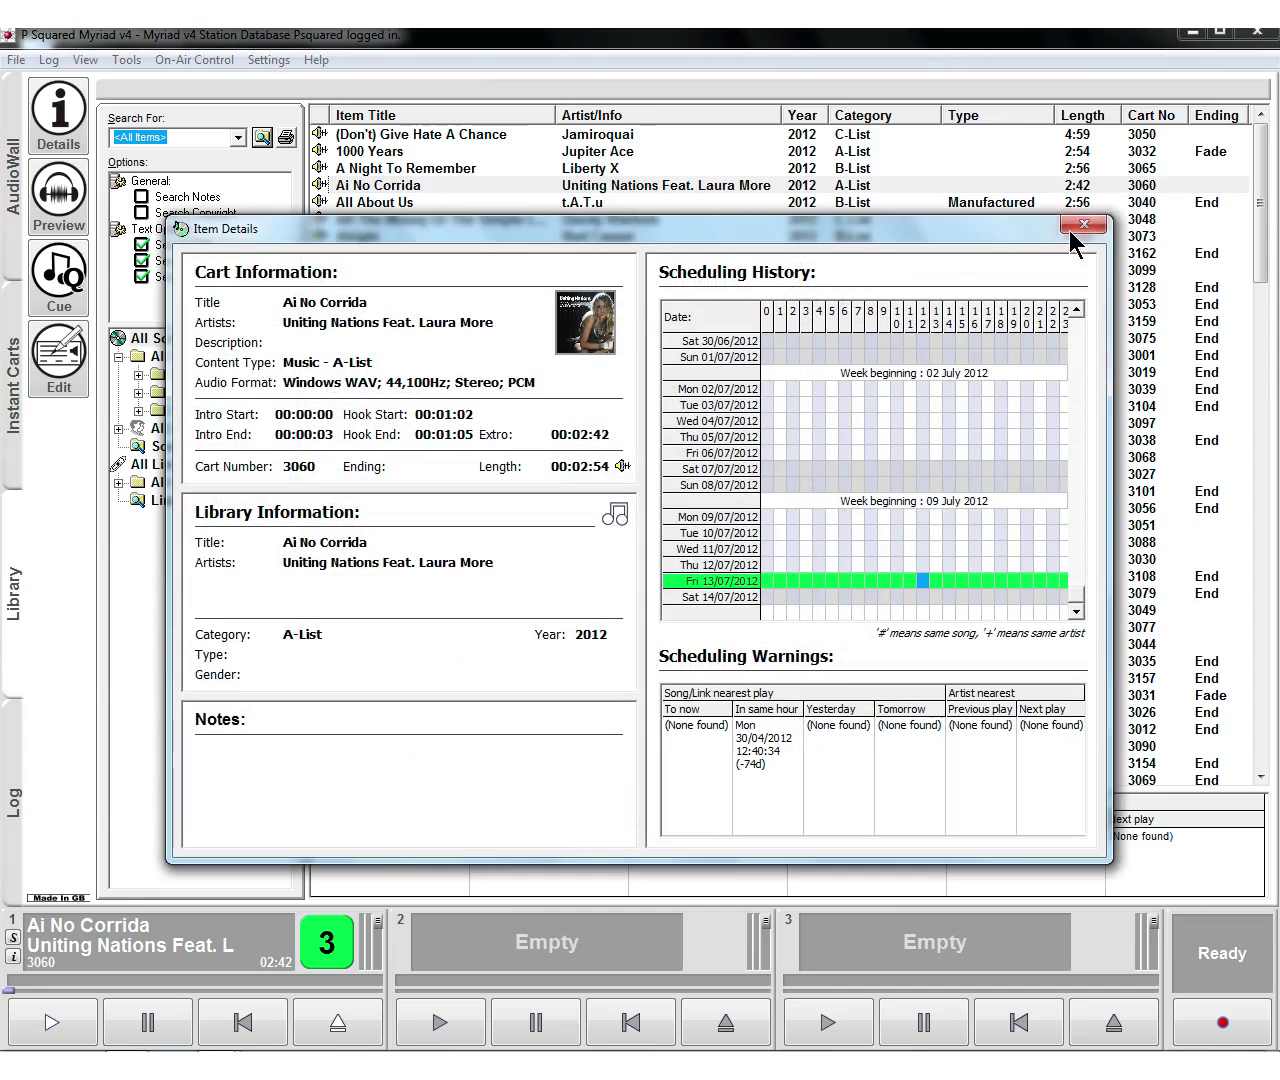
pyautogui.click(1075, 238)
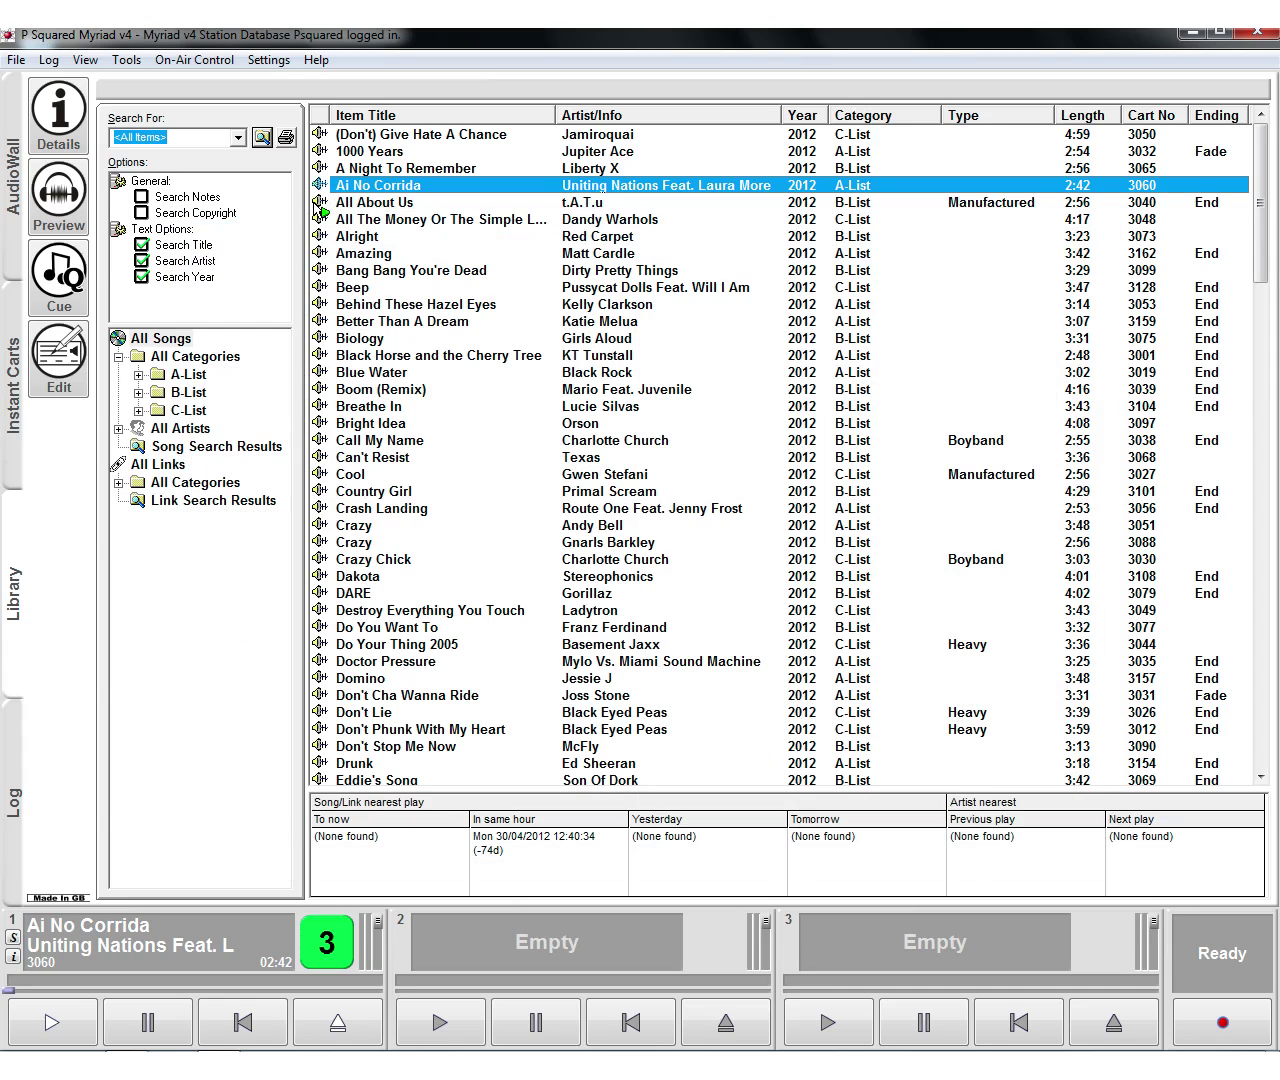
pyautogui.click(319, 204)
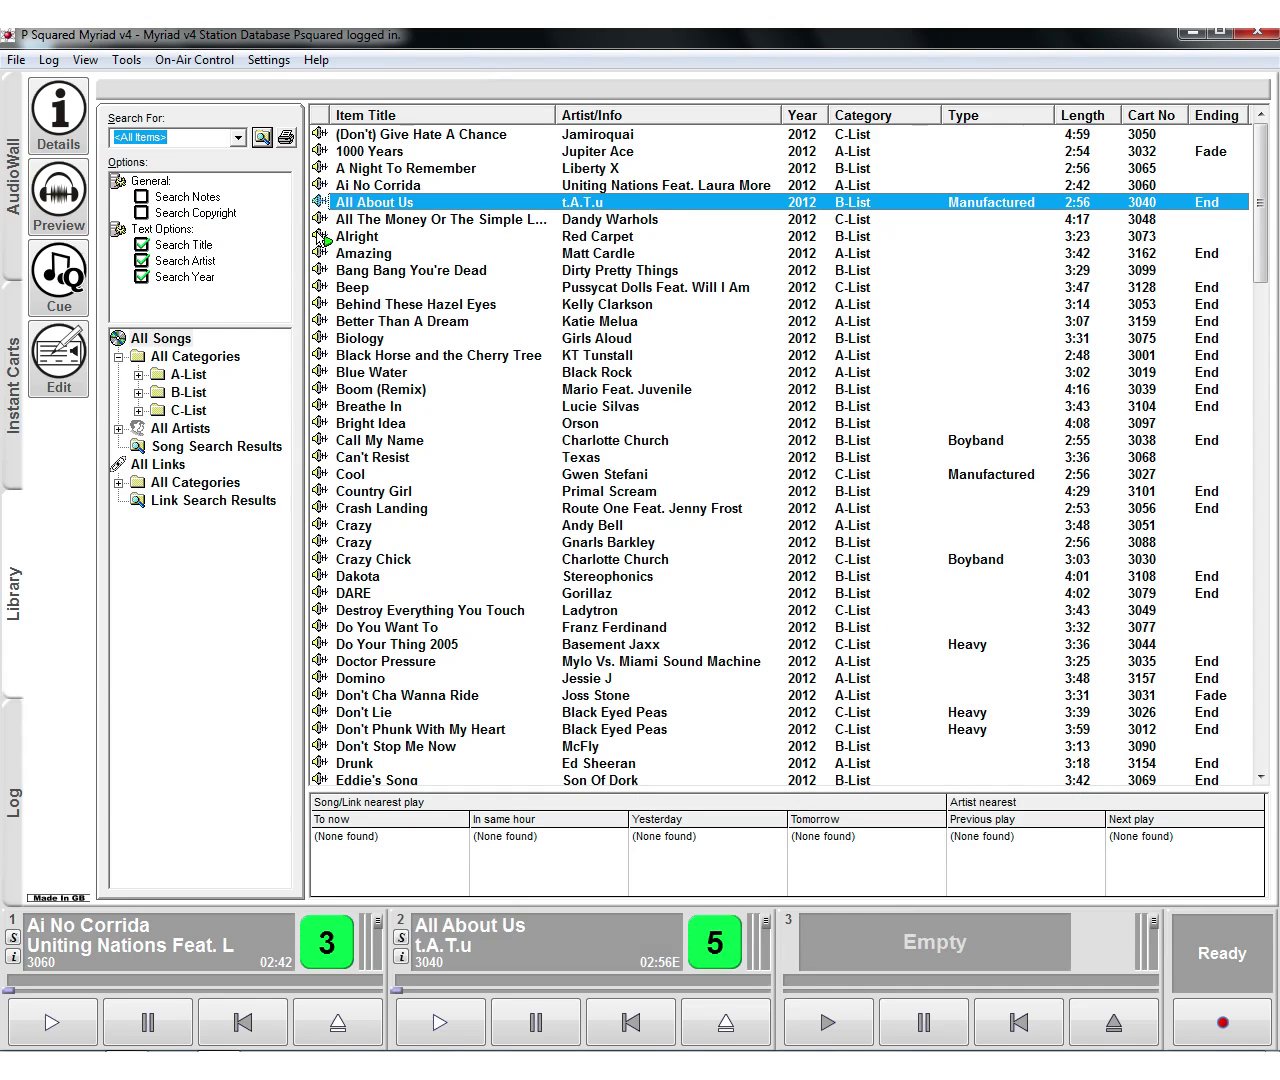
pyautogui.click(319, 238)
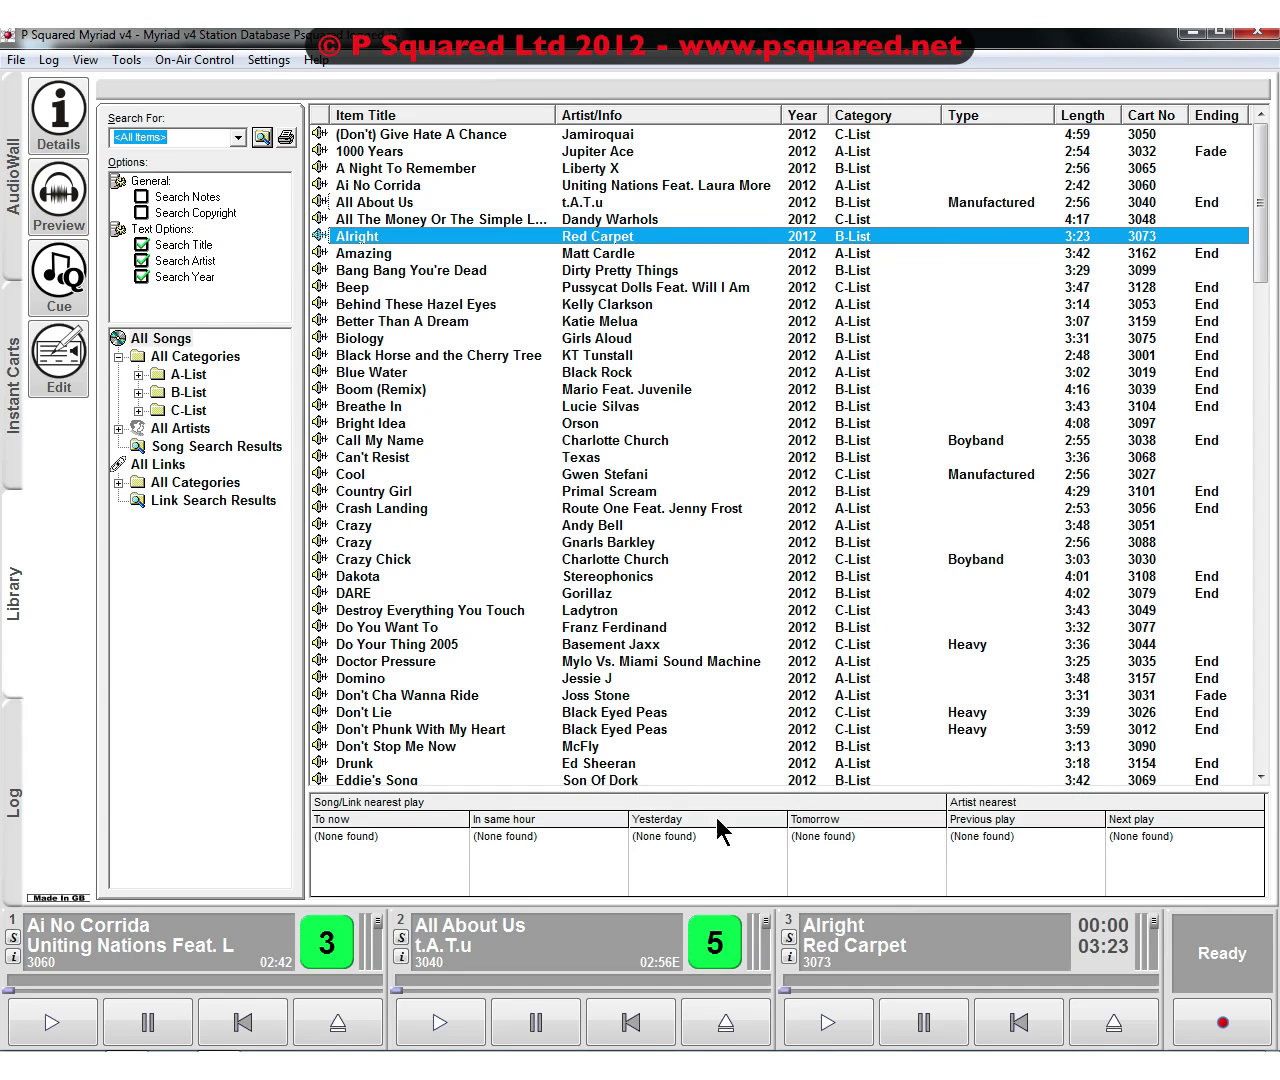
pyautogui.click(1114, 1022)
pyautogui.click(726, 1022)
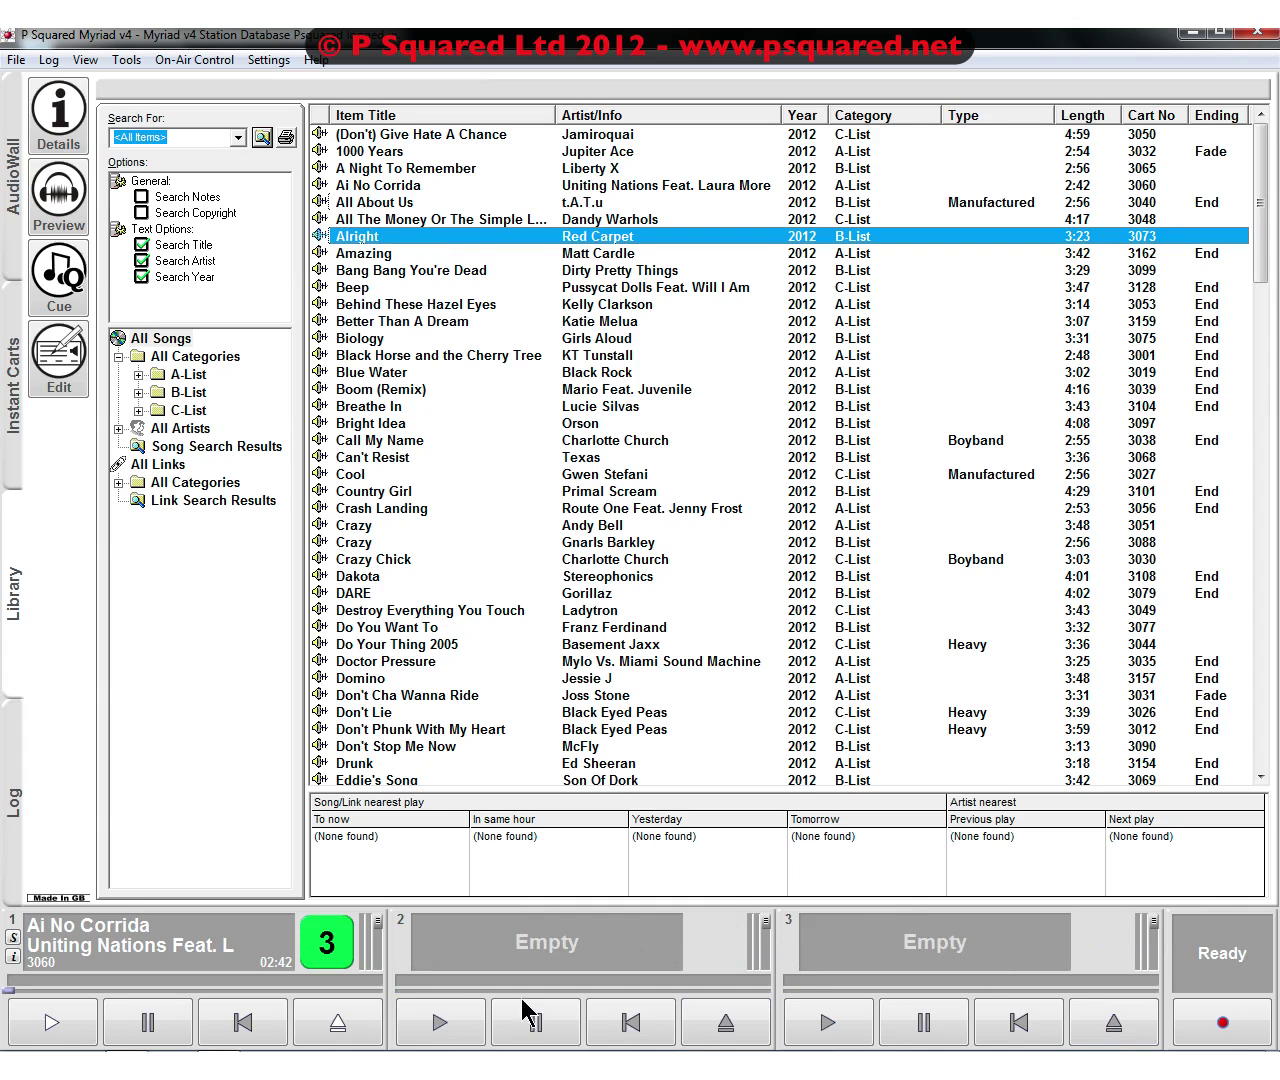
pyautogui.click(338, 1022)
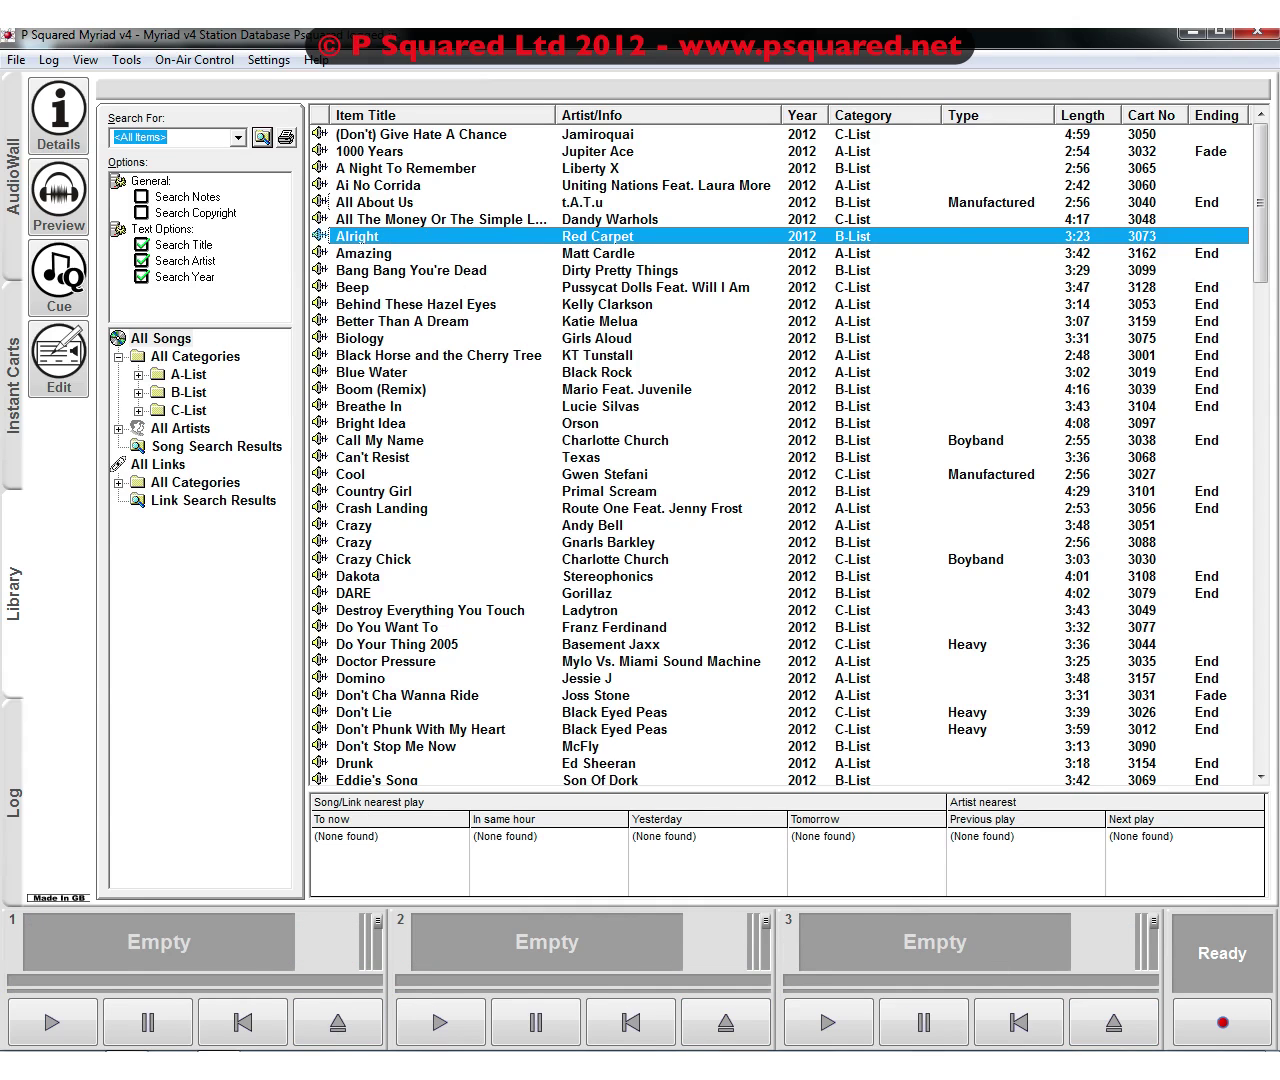